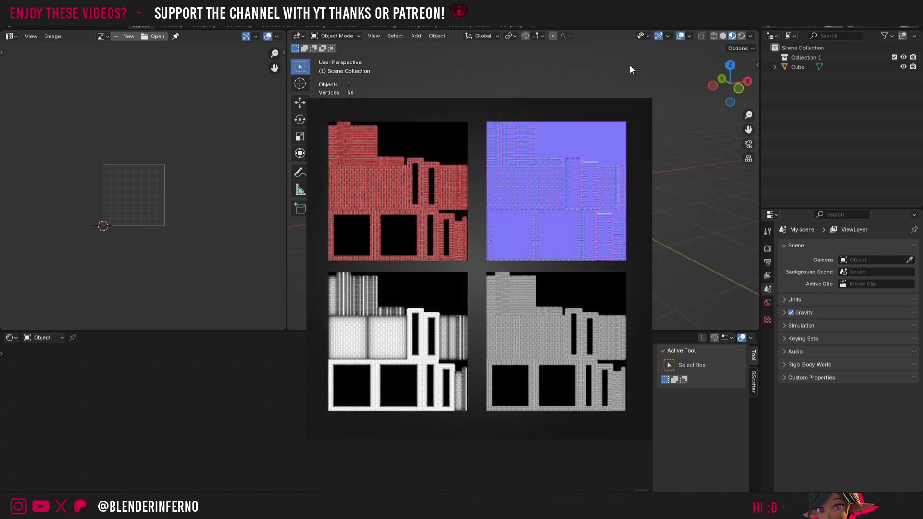
# Step: Select the brick wall and shift its Brick Wall Shader 1 node away from the Material Output
pyautogui.moveTo(730, 82)
pyautogui.mouseDown()
pyautogui.moveTo(697, 88)
pyautogui.moveTo(759, 82)
pyautogui.moveTo(731, 89)
pyautogui.moveTo(735, 102)
pyautogui.moveTo(742, 86)
pyautogui.moveTo(733, 84)
pyautogui.mouseUp()
pyautogui.click(607, 135)
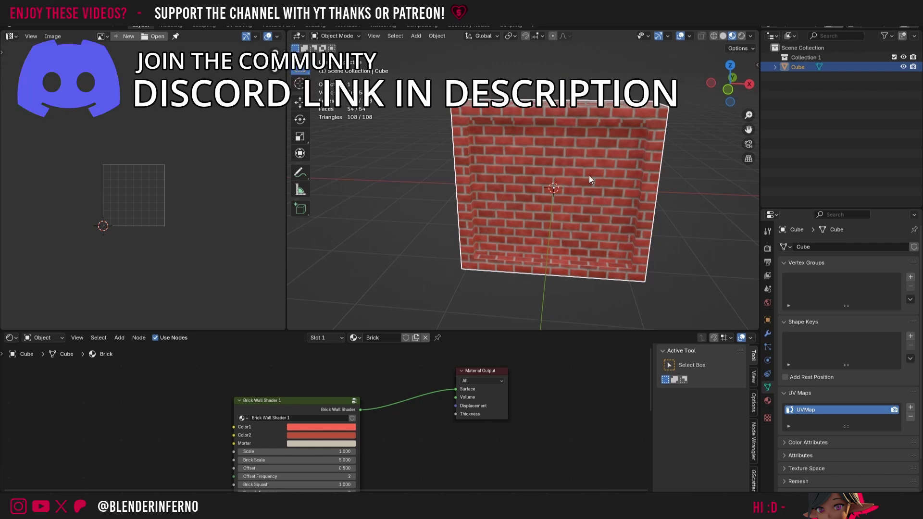
pyautogui.moveTo(726, 89); pyautogui.dragTo(750, 89)
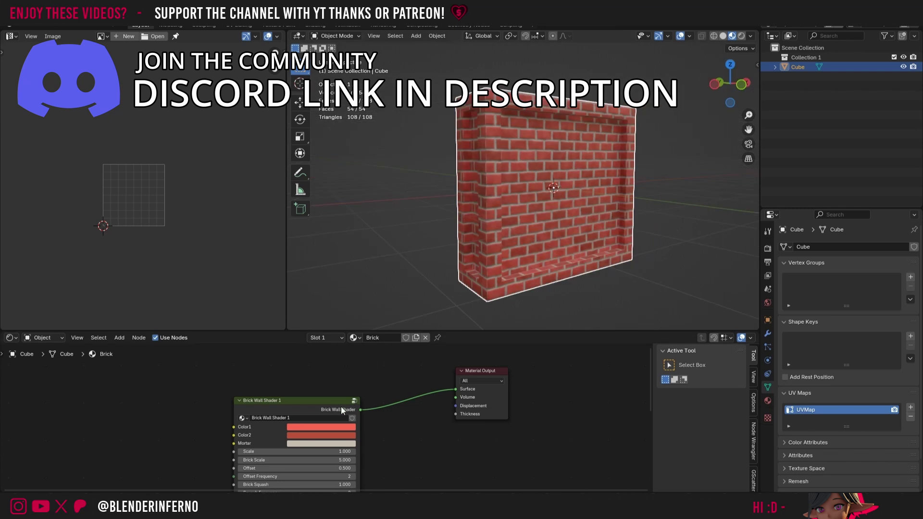
pyautogui.moveTo(341, 407); pyautogui.dragTo(308, 393)
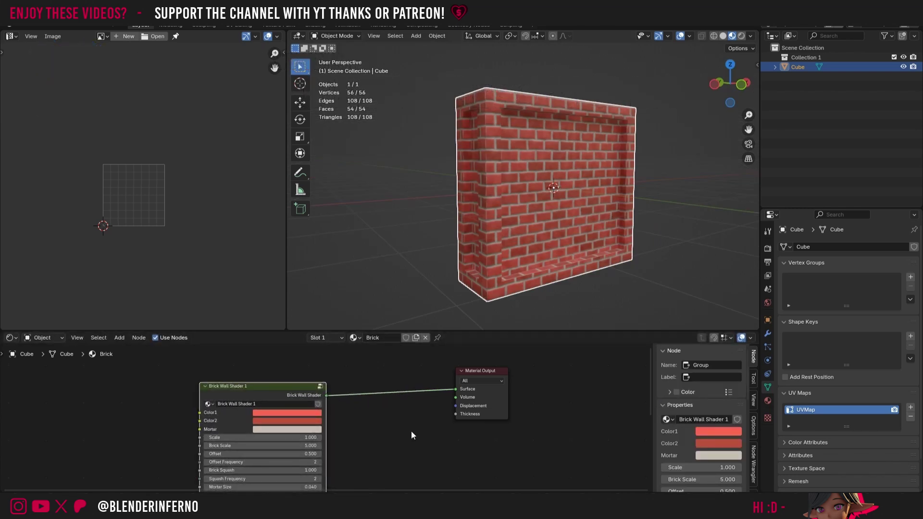
# Step: Add an unconnected Image Texture node below the link between the brick shader group and the Material Output
pyautogui.hotkey('shift', 'a')
pyautogui.moveTo(420, 426)
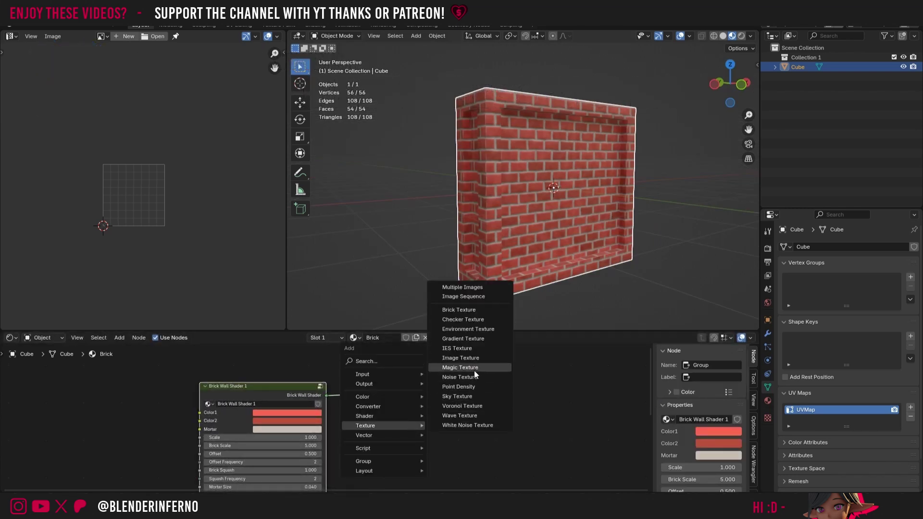
pyautogui.click(460, 358)
pyautogui.click(396, 442)
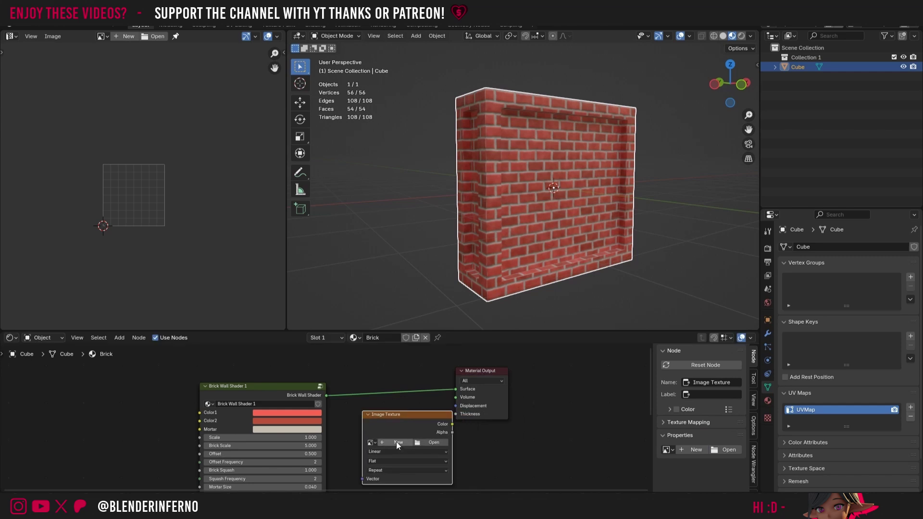
# Step: Create a 2048 × 2048 px image named "Diffuse Brick" in the Image Texture node and reposition the node beside the shader group
pyautogui.click(396, 442)
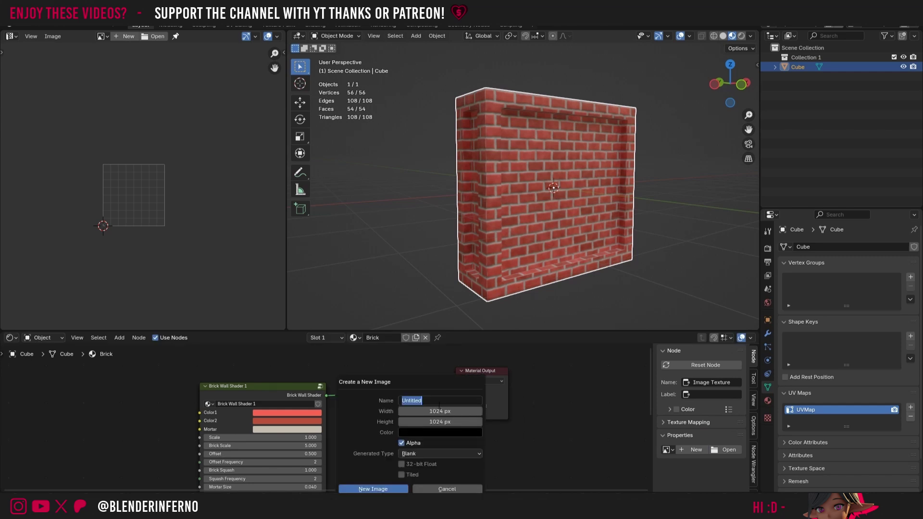
pyautogui.write('Diffuse Brick')
pyautogui.press('Return')
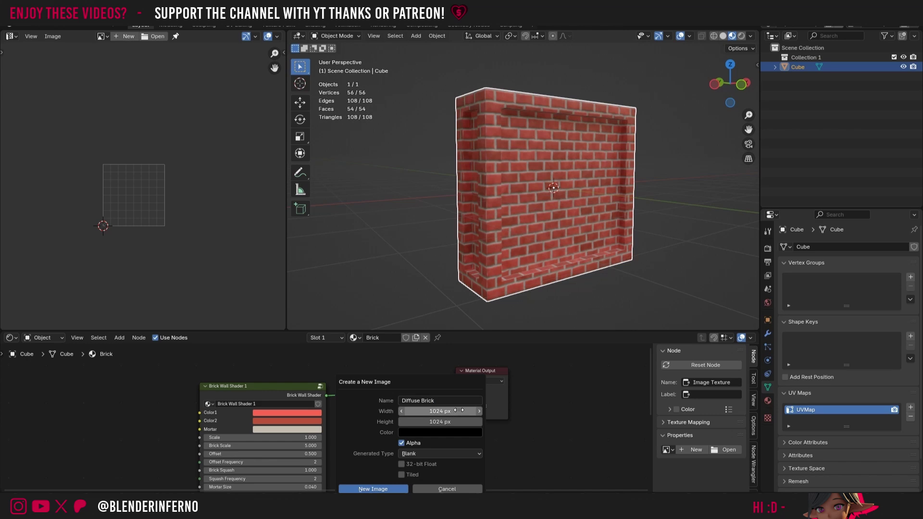
pyautogui.click(454, 411)
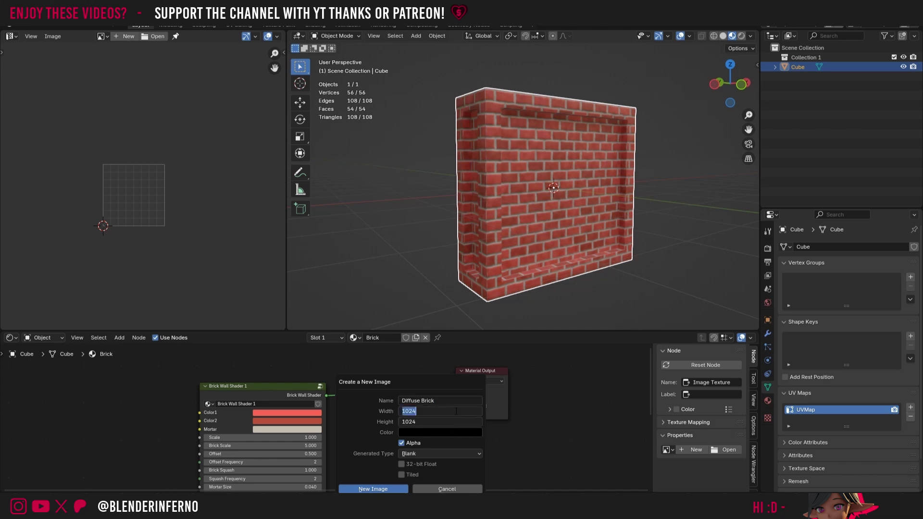
pyautogui.click(447, 411)
pyautogui.write('*2')
pyautogui.press('Return')
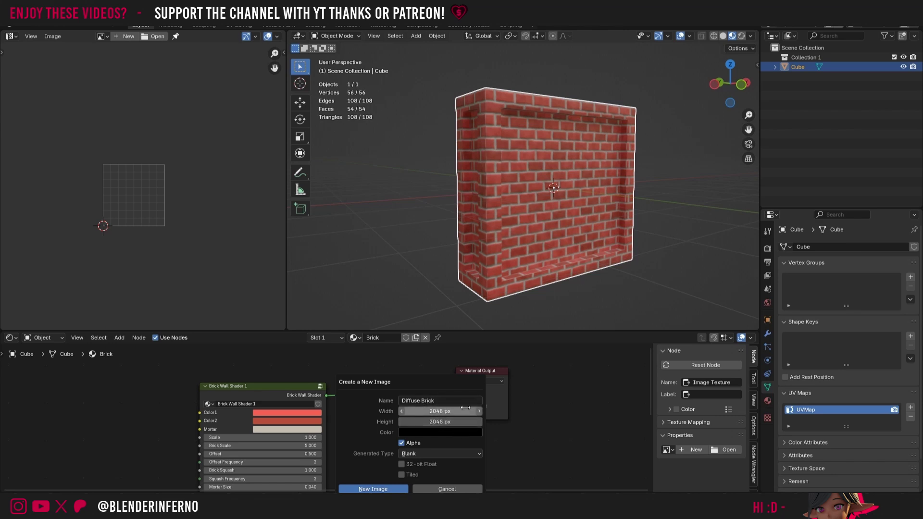
pyautogui.click(365, 488)
pyautogui.keyDown('shift'); pyautogui.scroll(-3, 595, 414); pyautogui.keyUp('shift')
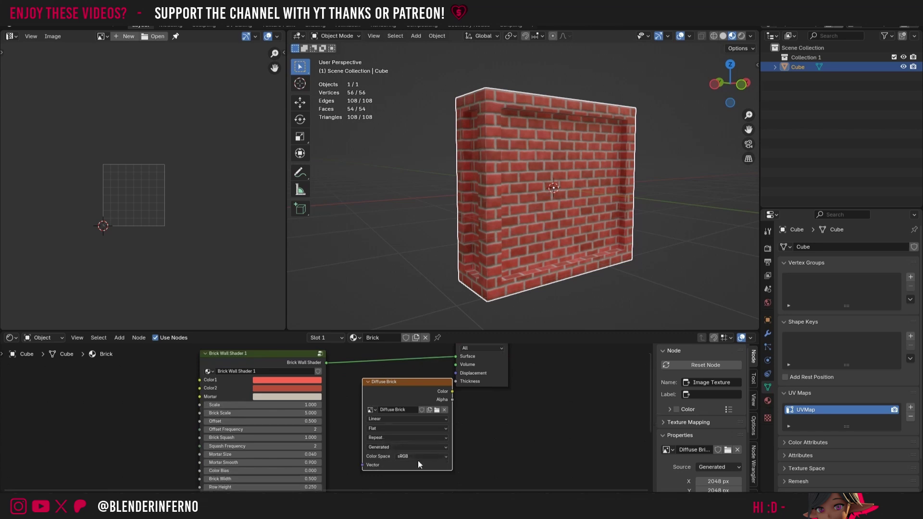
pyautogui.moveTo(427, 391); pyautogui.dragTo(414, 406)
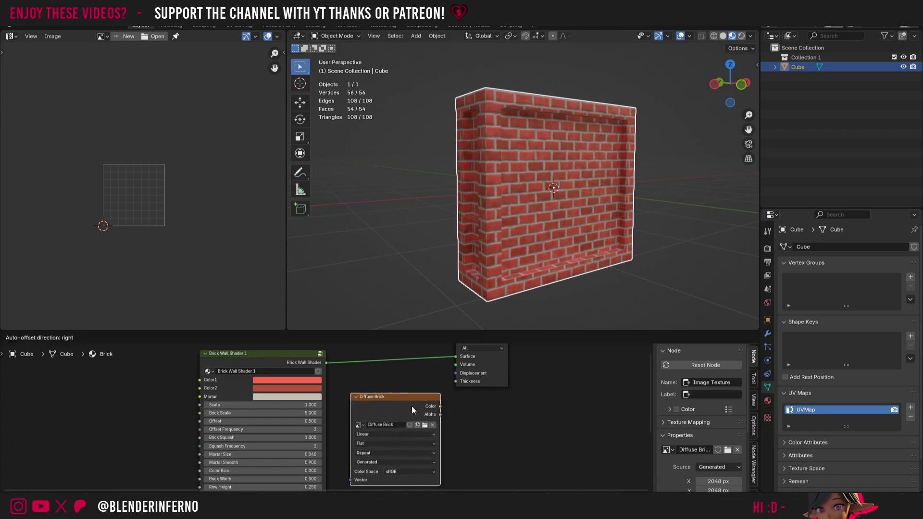
# Step: Enter Edit Mode on the wall and unwrap the whole mesh with Cube Projection
pyautogui.scroll(1, 209, 176)
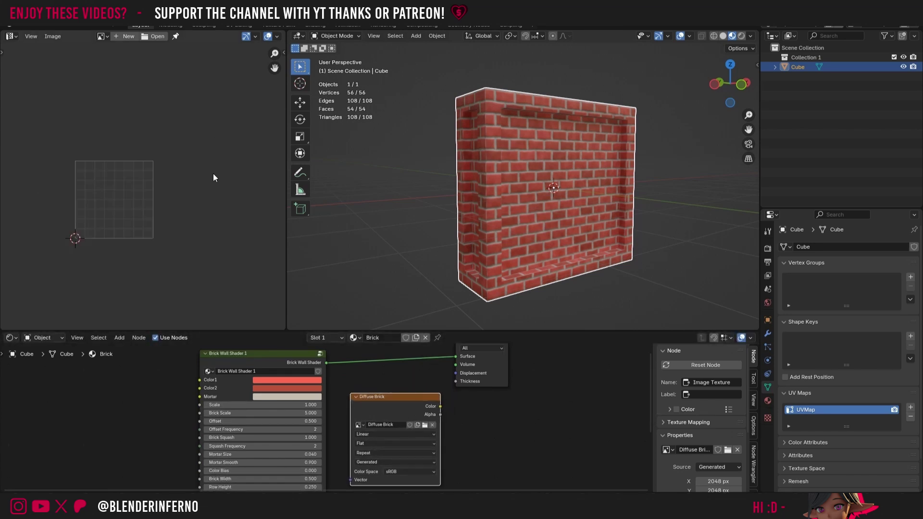
pyautogui.press('Tab')
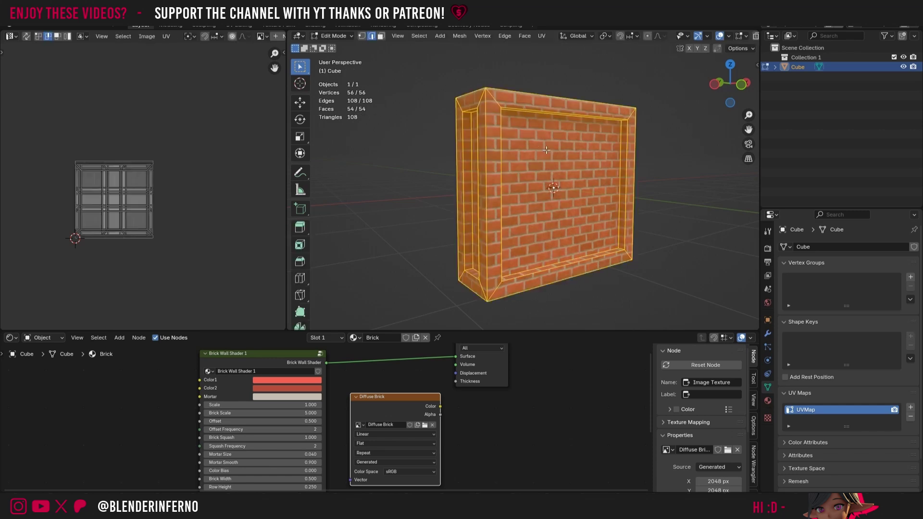
pyautogui.scroll(2, 168, 207)
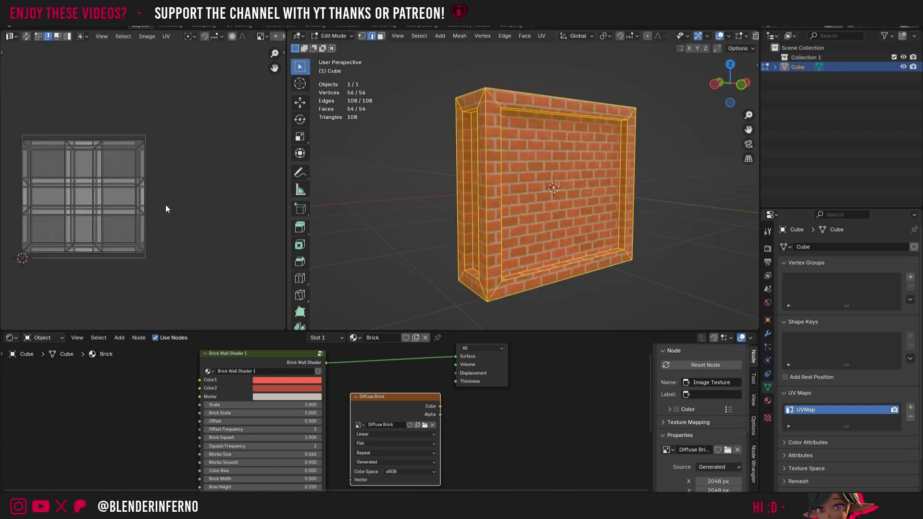
pyautogui.scroll(-1, 300, 183)
pyautogui.scroll(-1, 563, 187)
pyautogui.scroll(2, 564, 188)
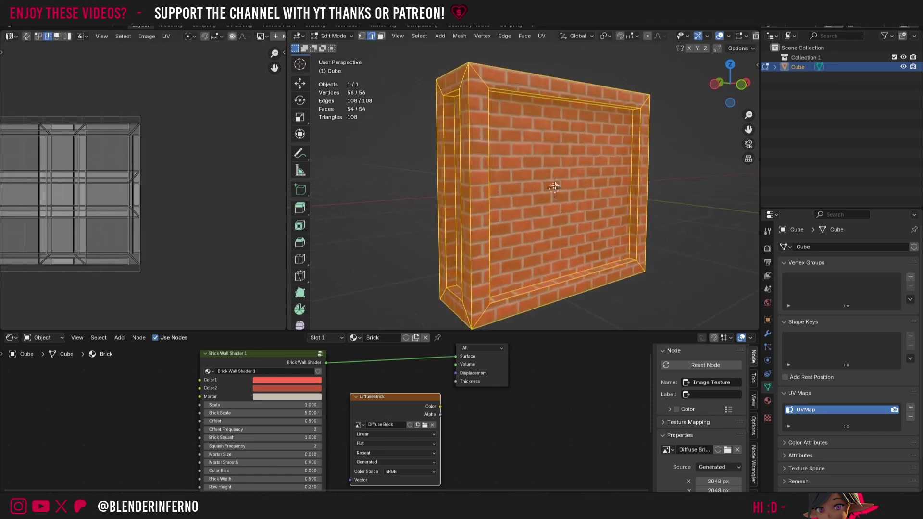
pyautogui.press('u')
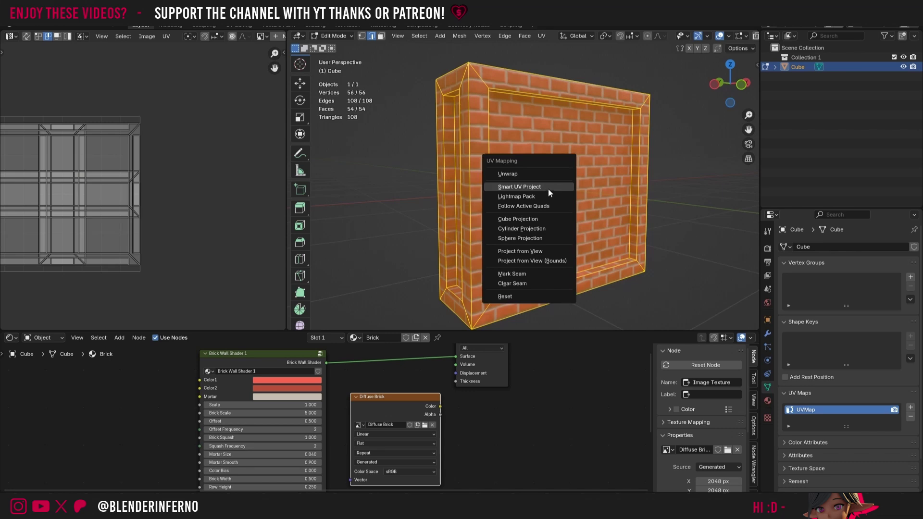
pyautogui.click(518, 219)
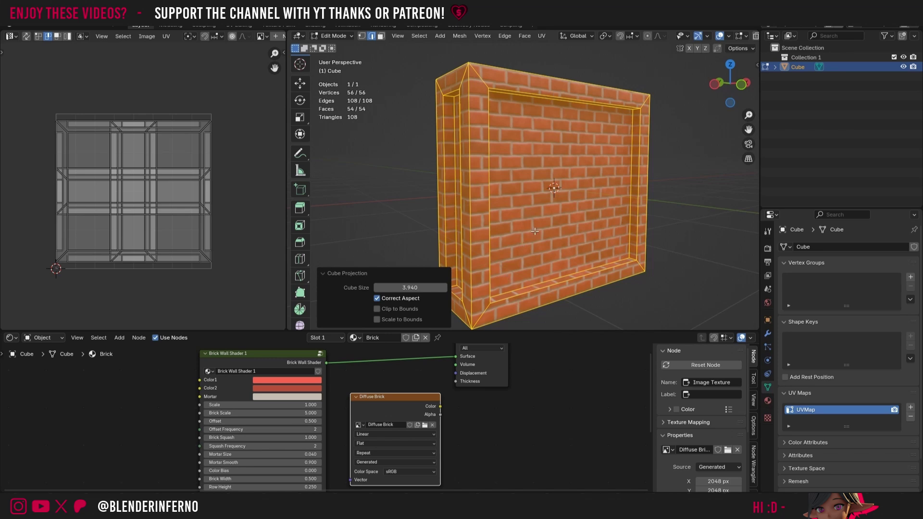
# Step: Add a second UV map to the wall's mesh data
pyautogui.moveTo(740, 91); pyautogui.dragTo(730, 76)
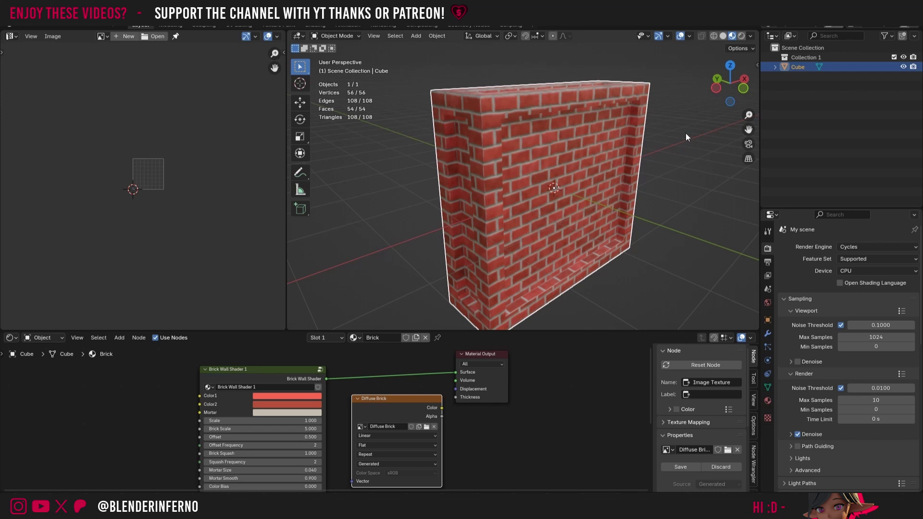
pyautogui.moveTo(726, 90); pyautogui.dragTo(732, 86)
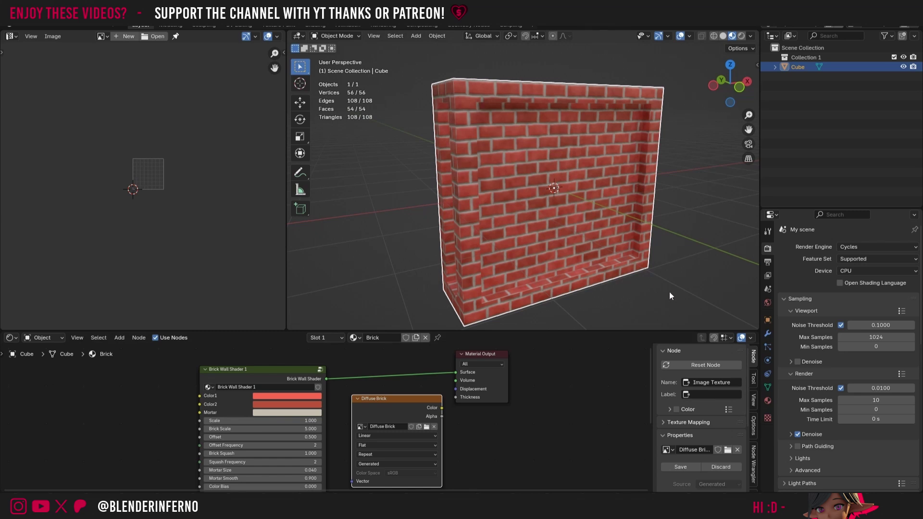
pyautogui.click(767, 388)
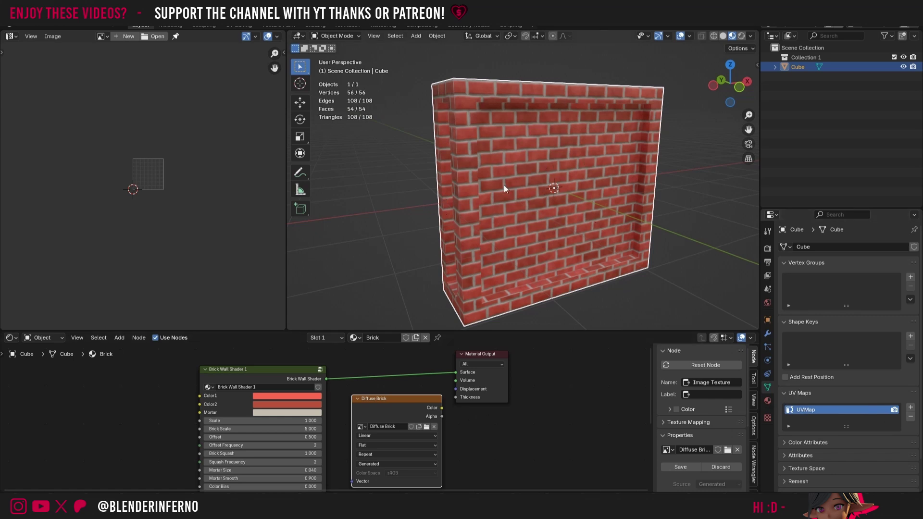
pyautogui.click(910, 407)
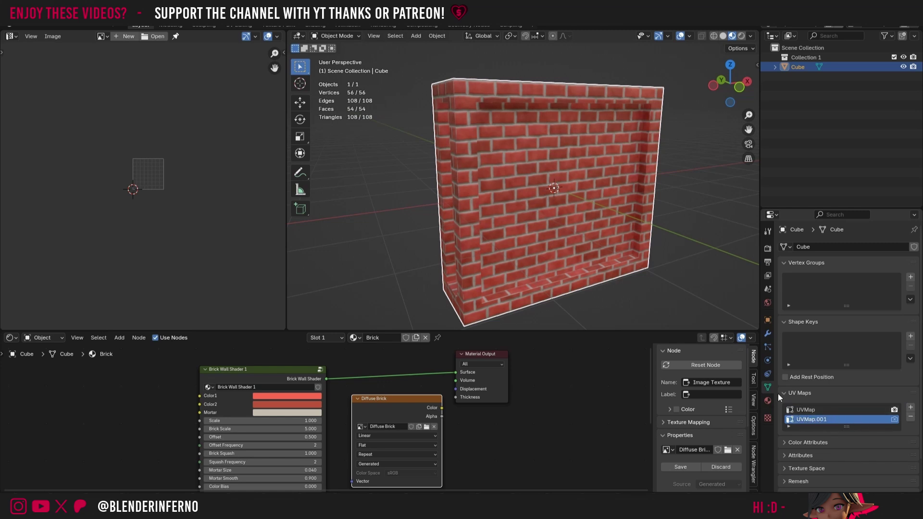
# Step: Unwrap the whole wall mesh into the second UV map using Smart UV Project with a 0.010 island margin
pyautogui.press('Tab')
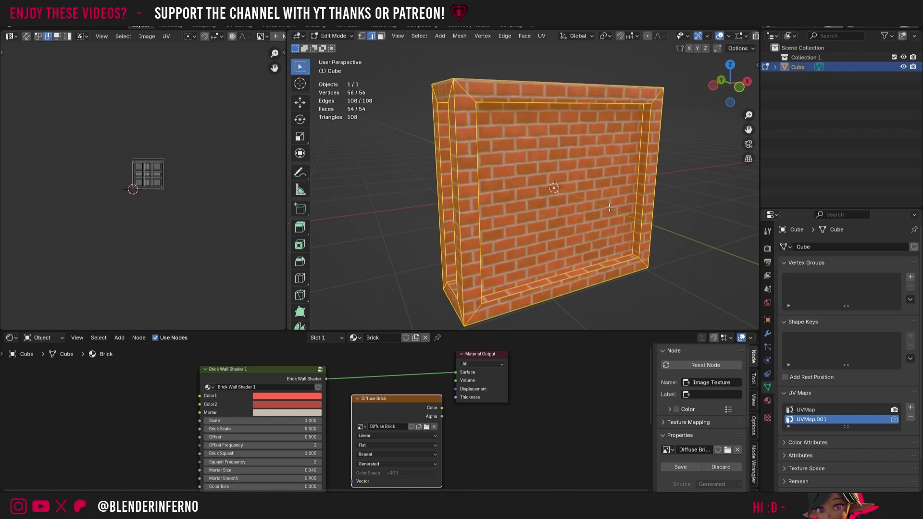
pyautogui.press('u')
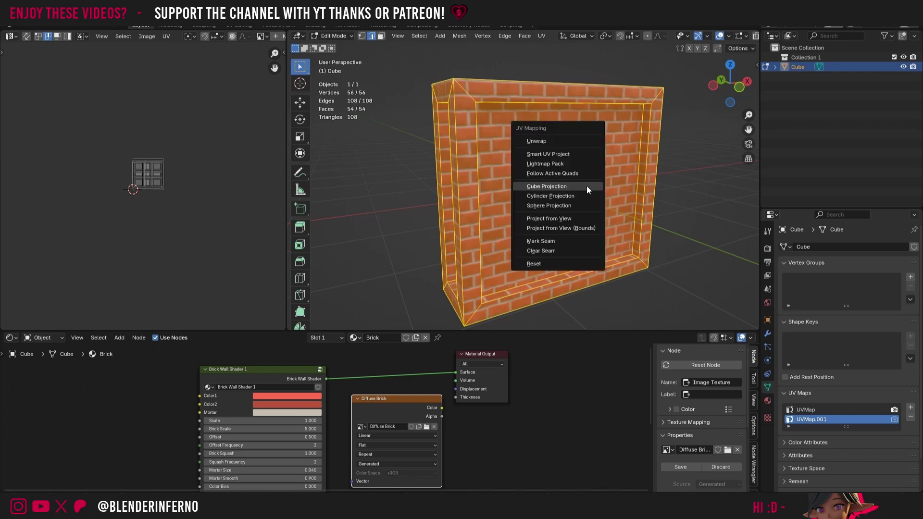
pyautogui.click(557, 154)
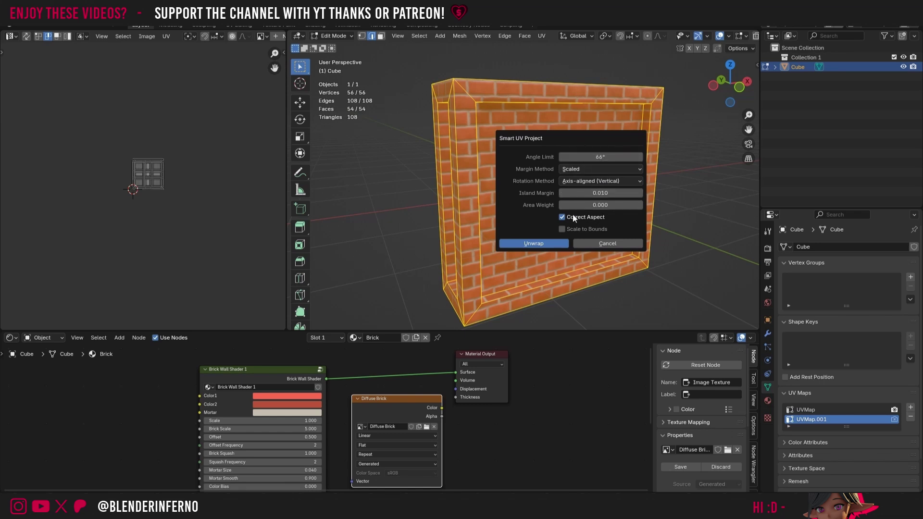
pyautogui.click(527, 243)
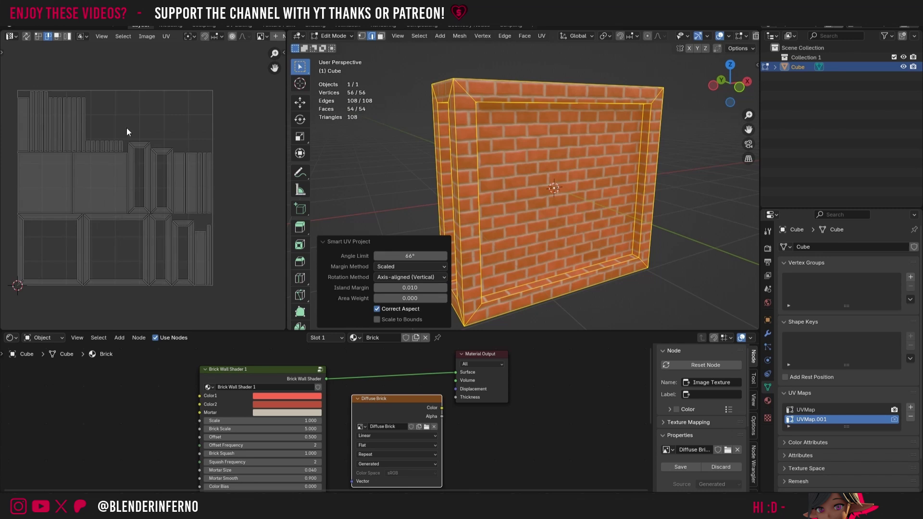
pyautogui.scroll(2, 131, 229)
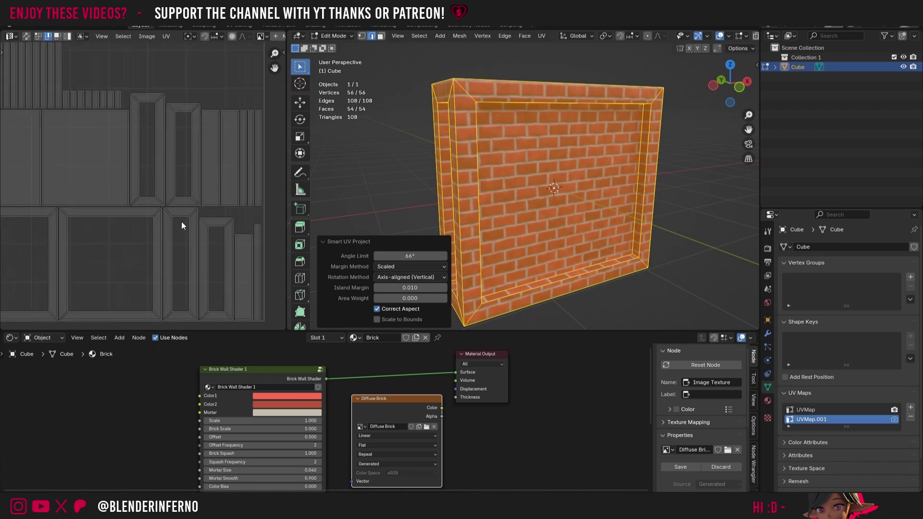
pyautogui.scroll(-2, 182, 225)
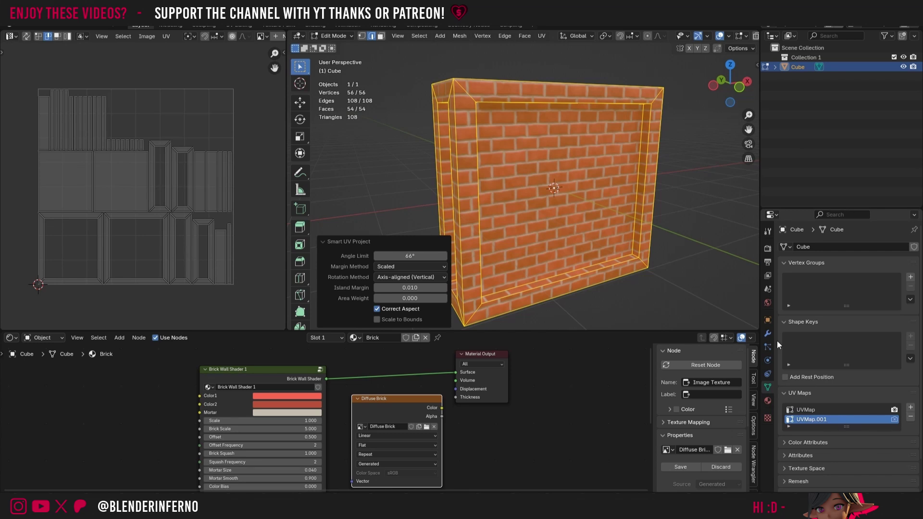
# Step: Bake the wall's Diffuse type with only the Color contribution into the Diffuse Brick image using Cycles
pyautogui.click(767, 249)
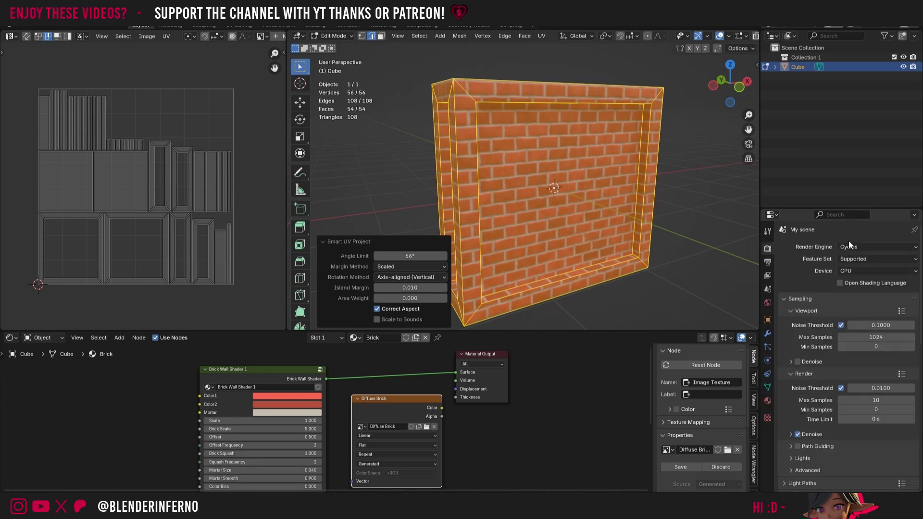
pyautogui.scroll(-2, 895, 279)
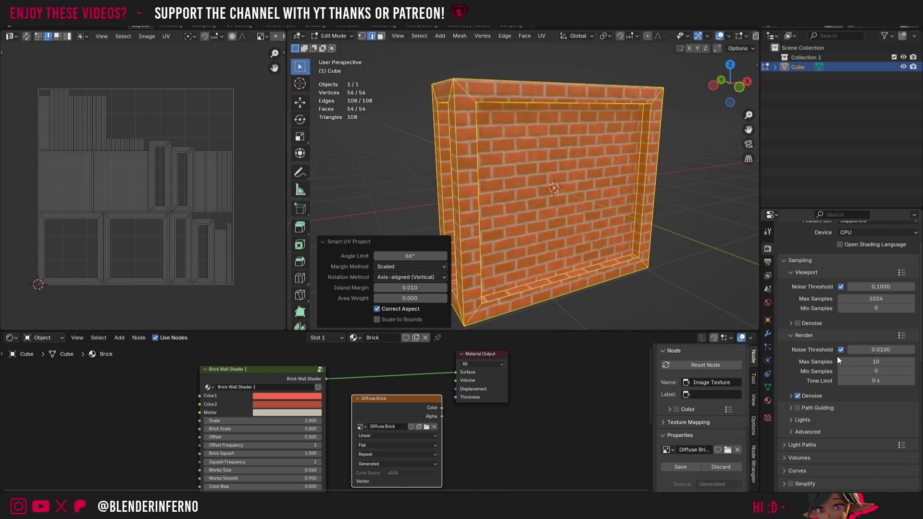
pyautogui.scroll(-10, 897, 331)
pyautogui.scroll(-3, 897, 331)
pyautogui.click(851, 325)
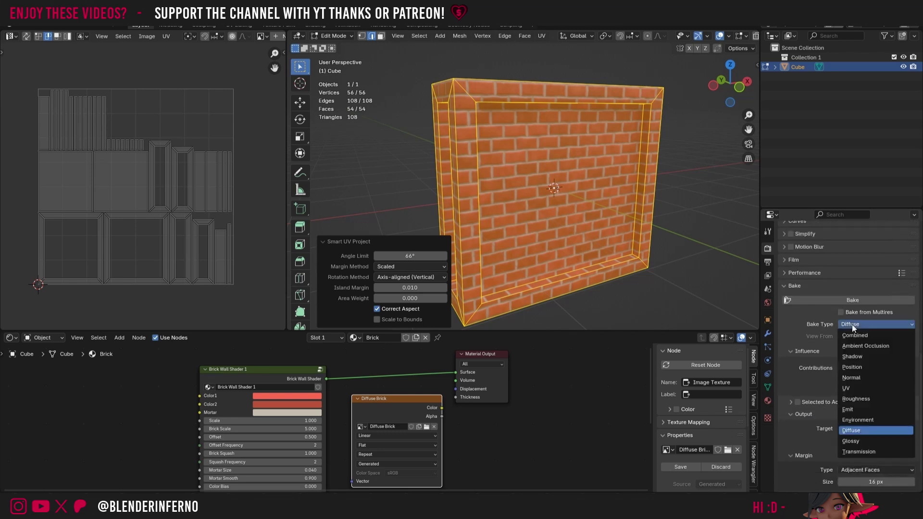
pyautogui.click(859, 431)
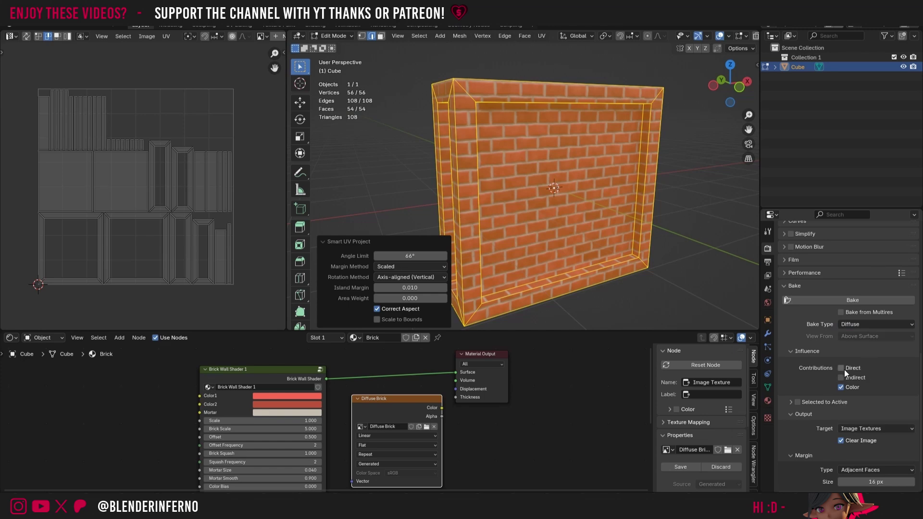
pyautogui.scroll(-2, 877, 381)
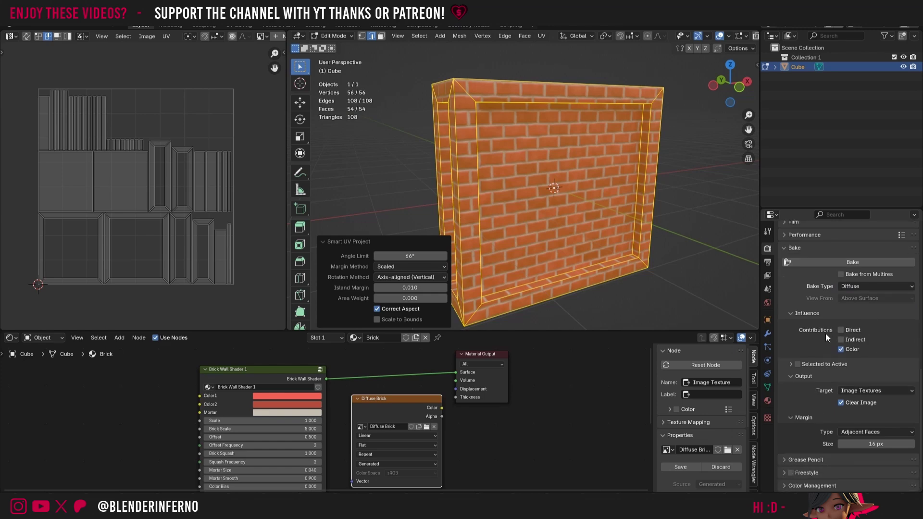
pyautogui.click(853, 262)
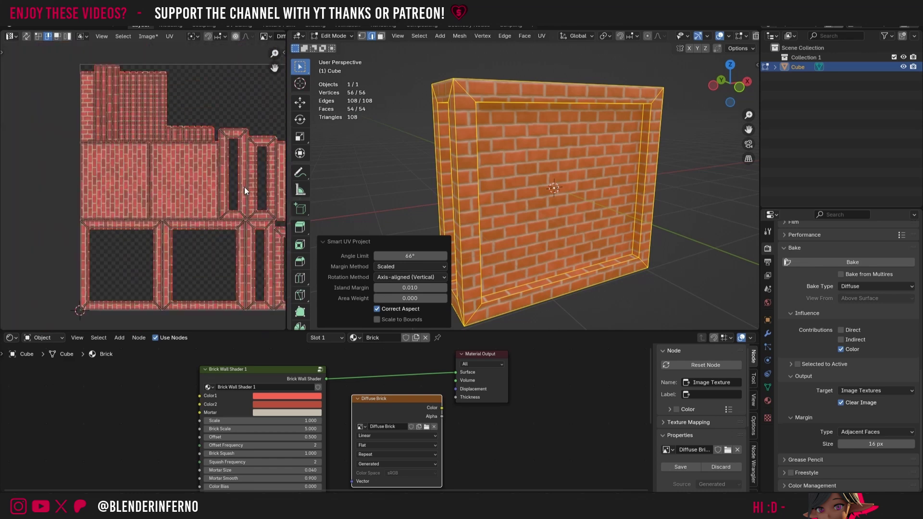
pyautogui.scroll(3, 96, 190)
pyautogui.scroll(2, 143, 190)
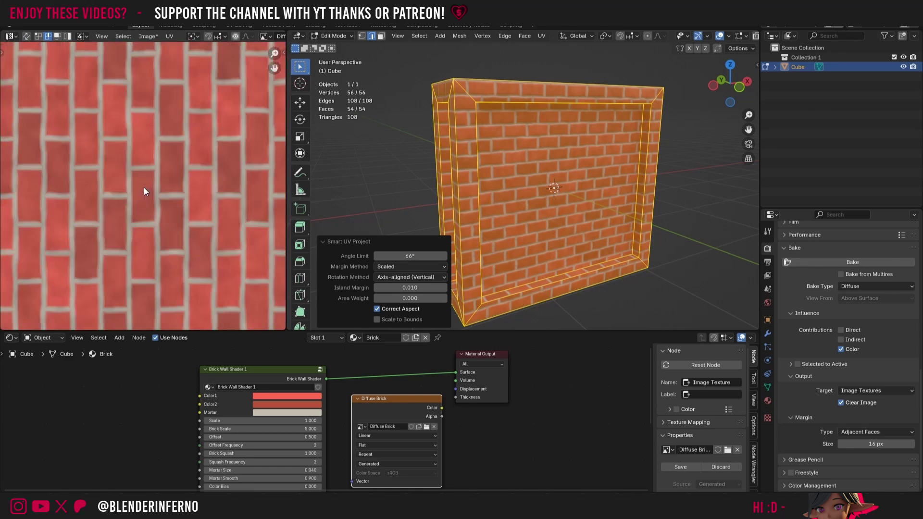
pyautogui.scroll(-6, 143, 185)
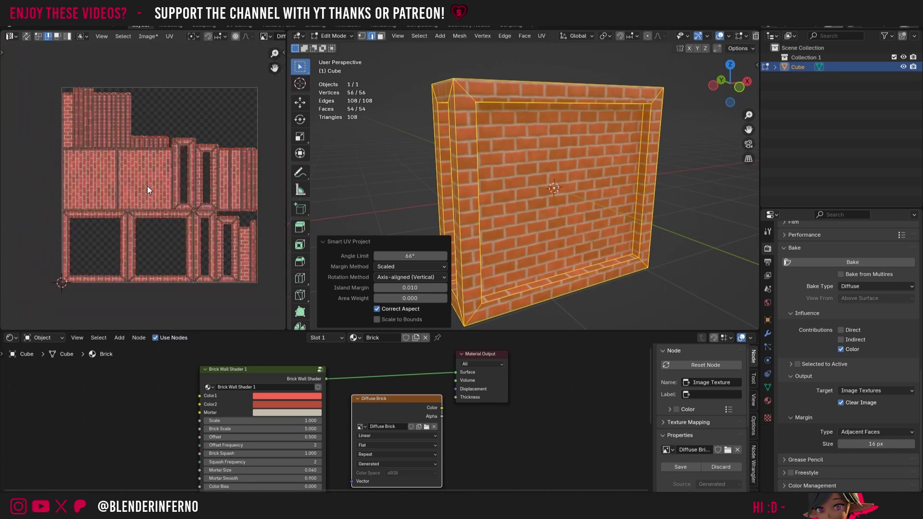
# Step: Duplicate the Diffuse Brick texture node and give the copy a new 2048 px image named Roughness Brick with Non-Color color space
pyautogui.scroll(1, 165, 202)
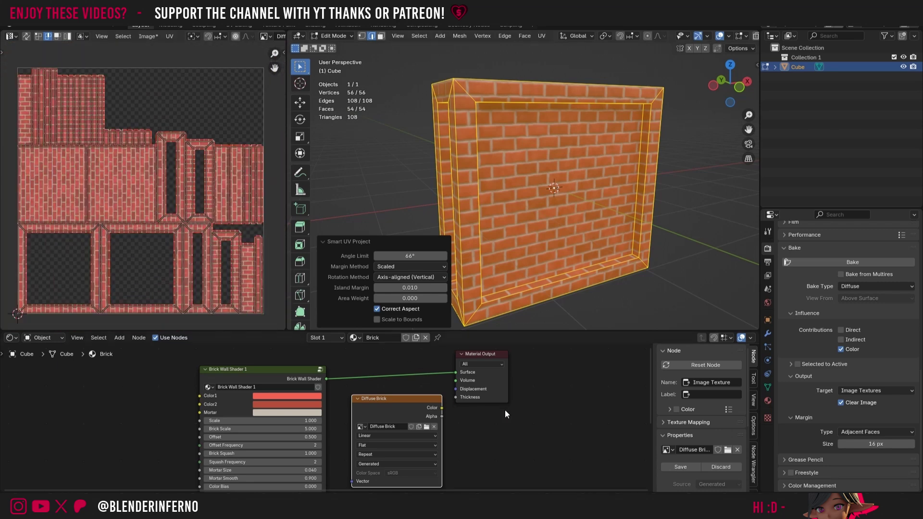
pyautogui.scroll(-2, 505, 410)
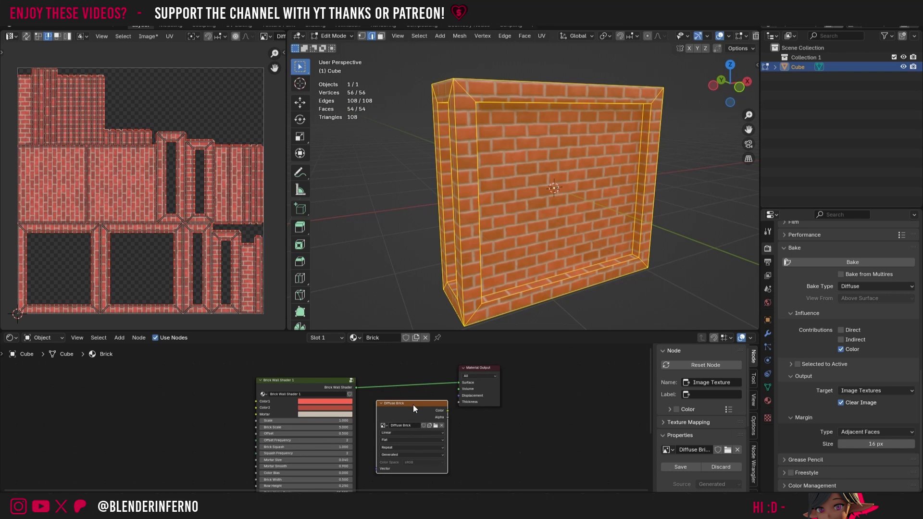
pyautogui.hotkey('shift', 'd')
pyautogui.click(559, 443)
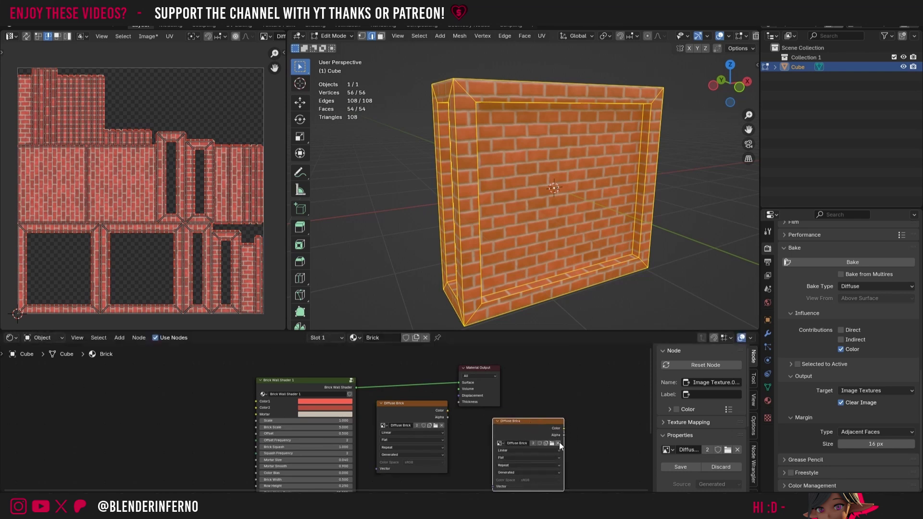
pyautogui.click(557, 443)
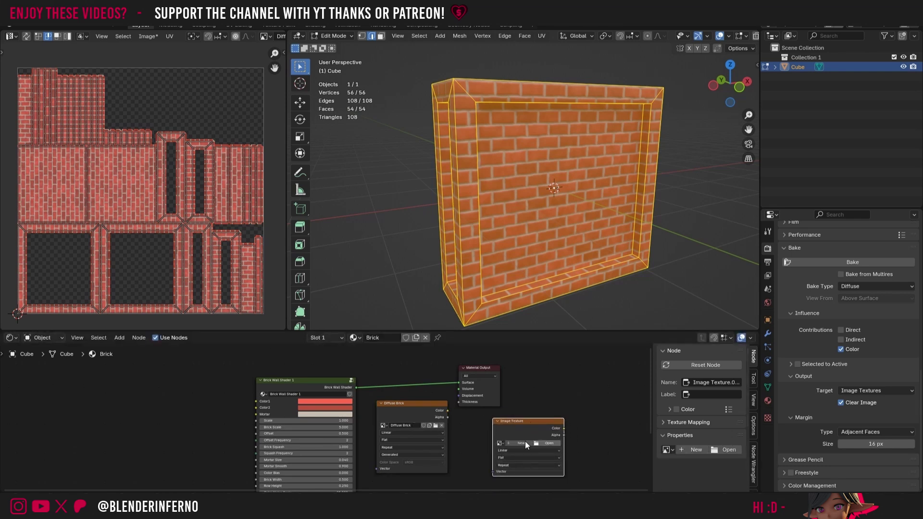
pyautogui.click(516, 444)
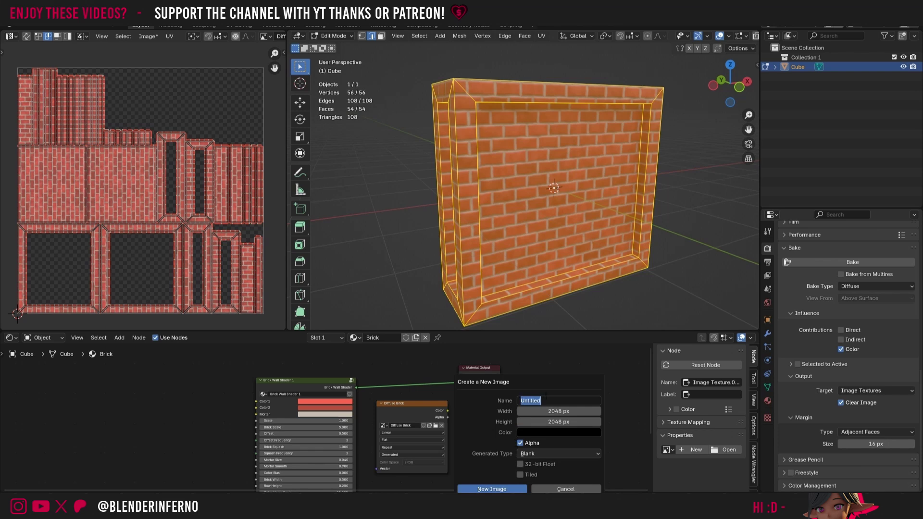
pyautogui.write('Roughness Brick')
pyautogui.click(501, 489)
pyautogui.click(541, 480)
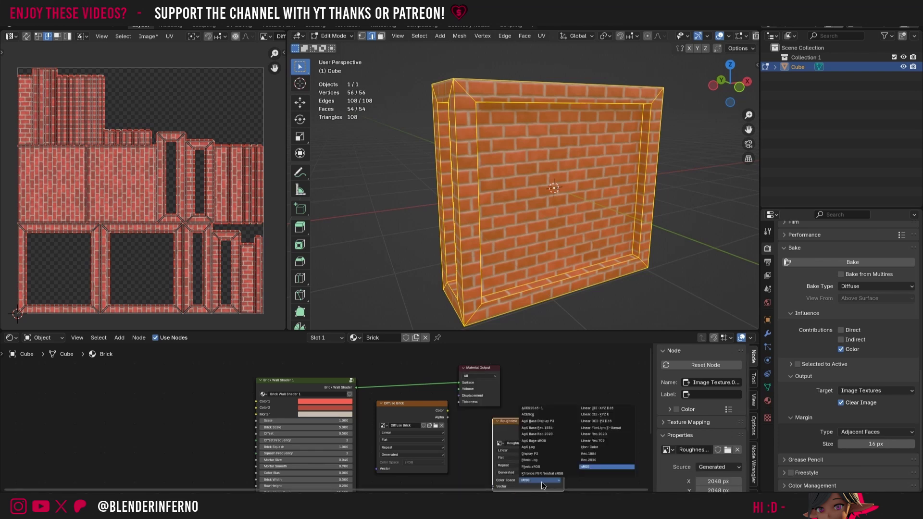
pyautogui.click(595, 446)
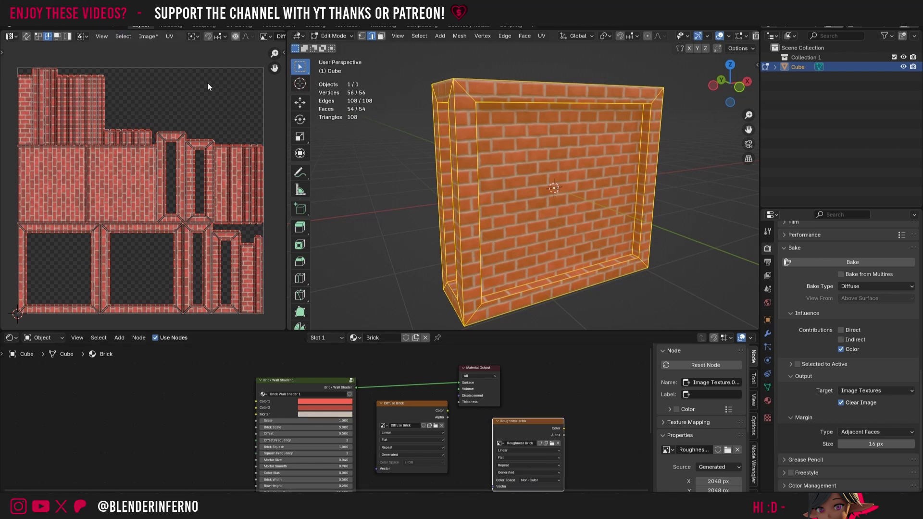
# Step: Save the baked diffuse image as Diffuse Brick.png in a new folder named Brick 2k textures 2
pyautogui.click(146, 37)
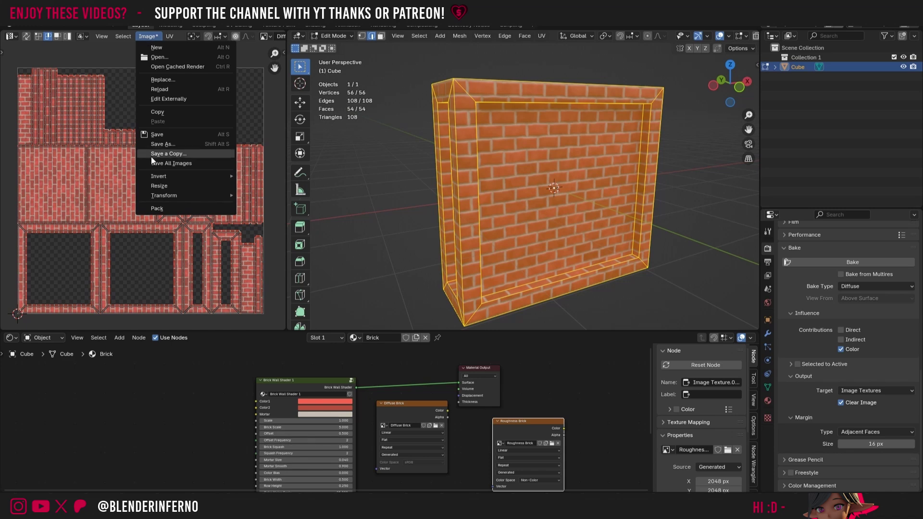
pyautogui.click(166, 144)
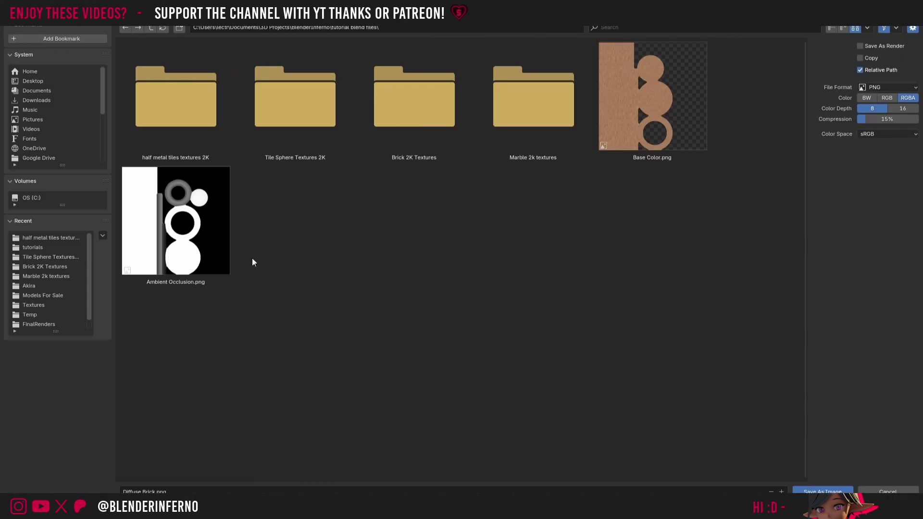
pyautogui.click(179, 27)
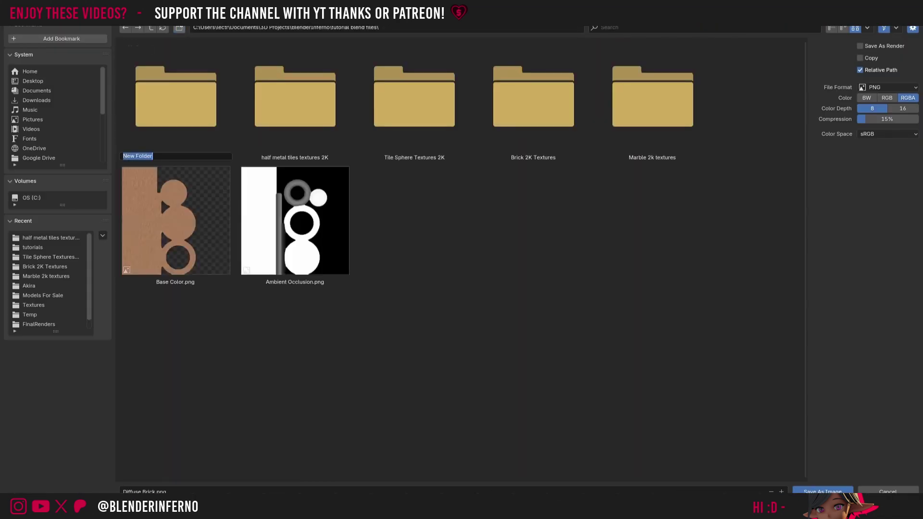
pyautogui.write('Bri')
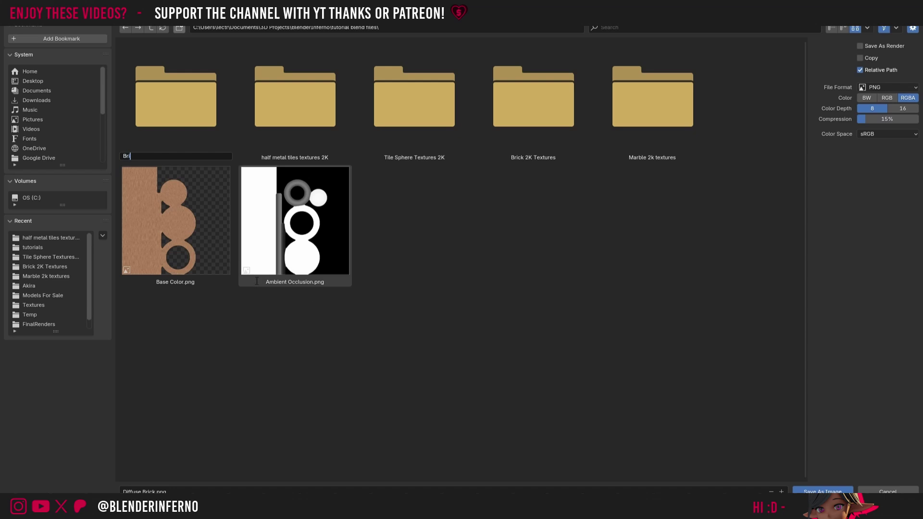
pyautogui.write('ck 2k textures 2')
pyautogui.press('Return')
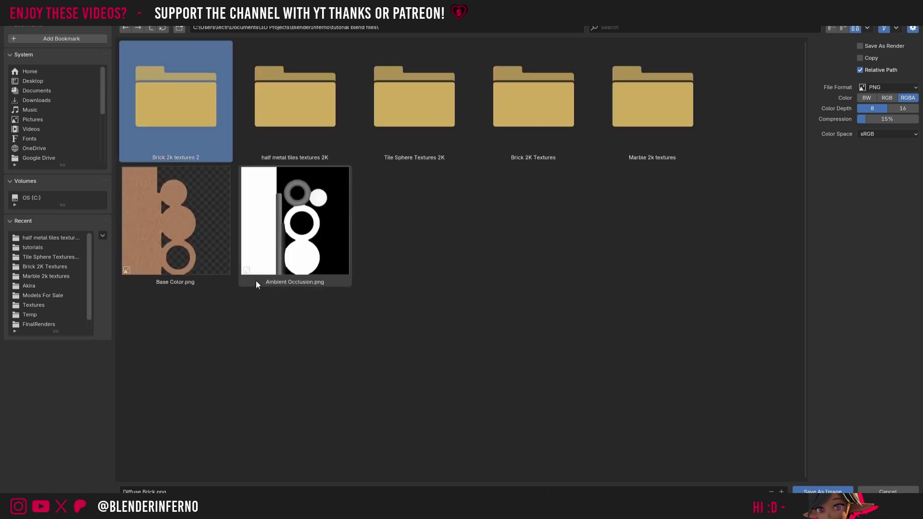
pyautogui.doubleClick(214, 77)
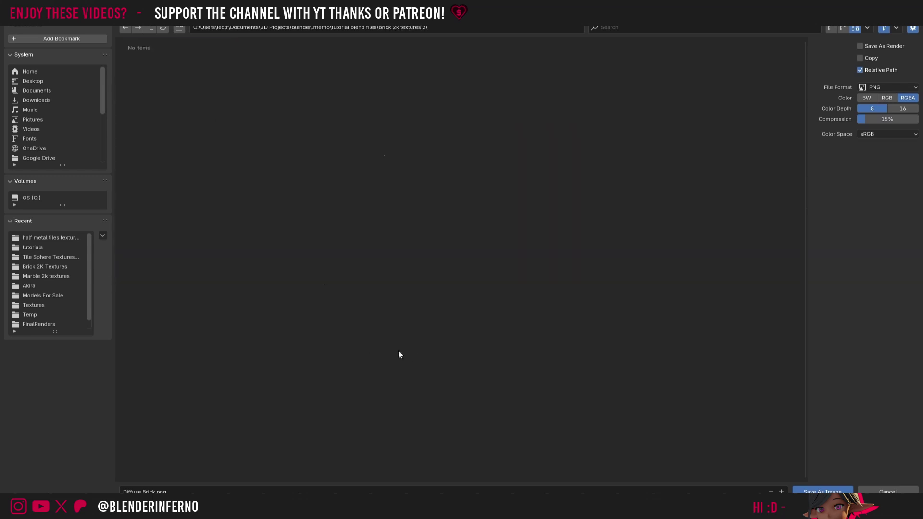
pyautogui.click(816, 492)
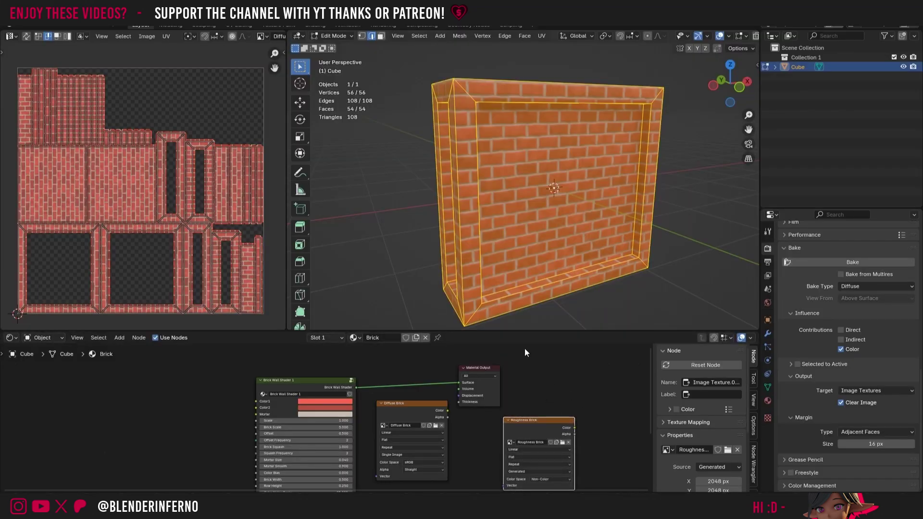
# Step: Return the wall to Object Mode and bake the Roughness type into the Roughness Brick image
pyautogui.press('Tab')
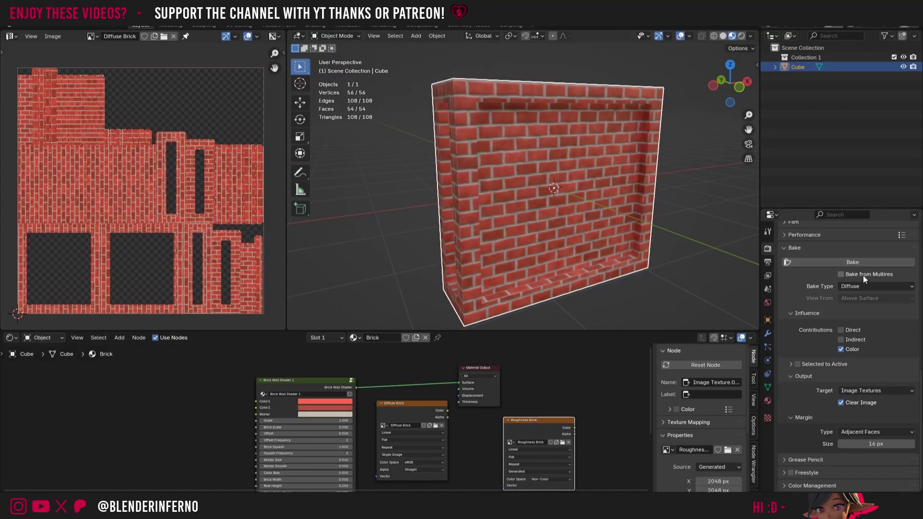
pyautogui.click(853, 286)
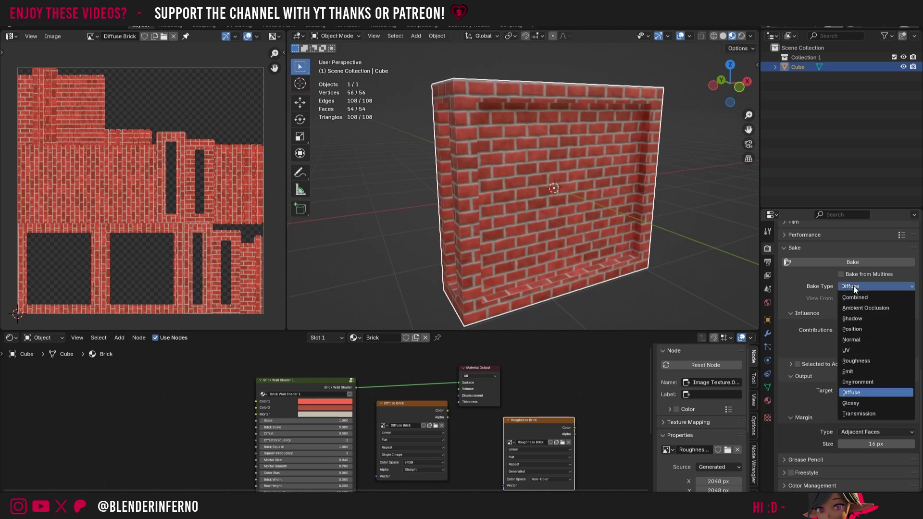
pyautogui.click(850, 361)
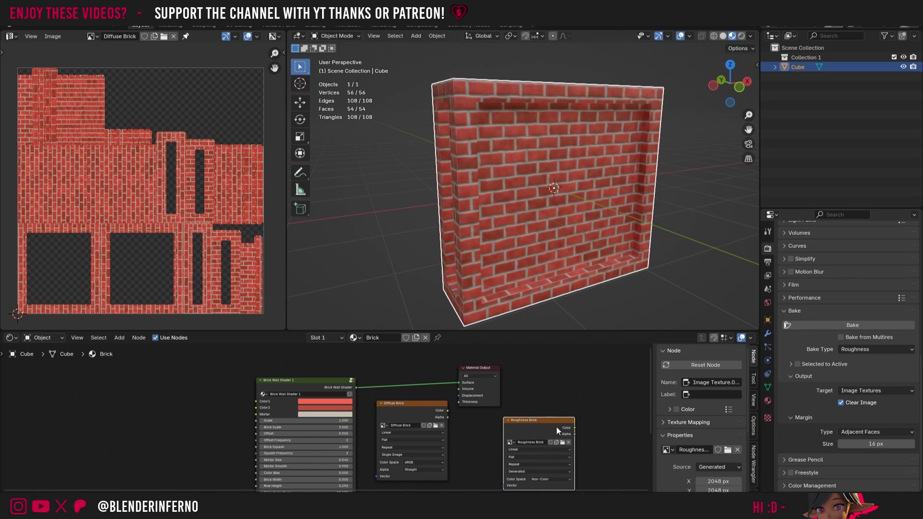
pyautogui.click(844, 326)
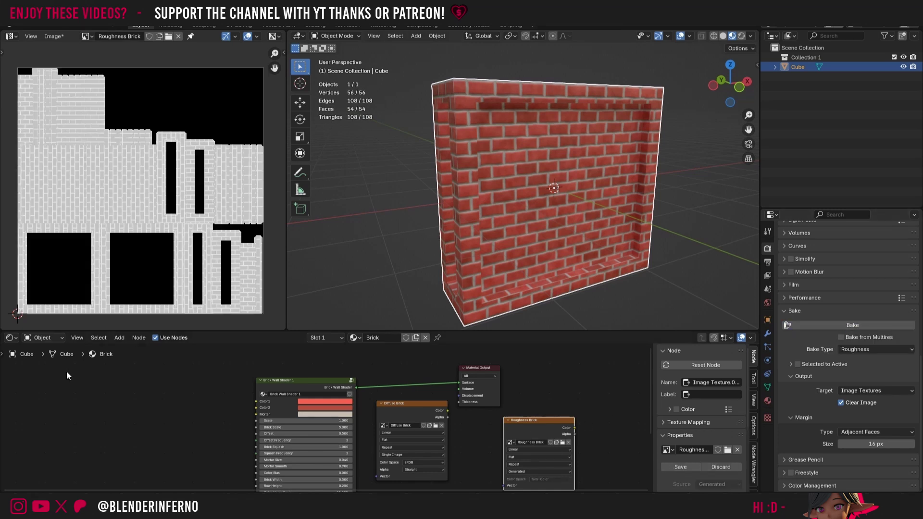
# Step: Save the baked roughness image as Roughness Brick.png in the Brick 2k textures 2 folder
pyautogui.click(54, 36)
pyautogui.click(77, 134)
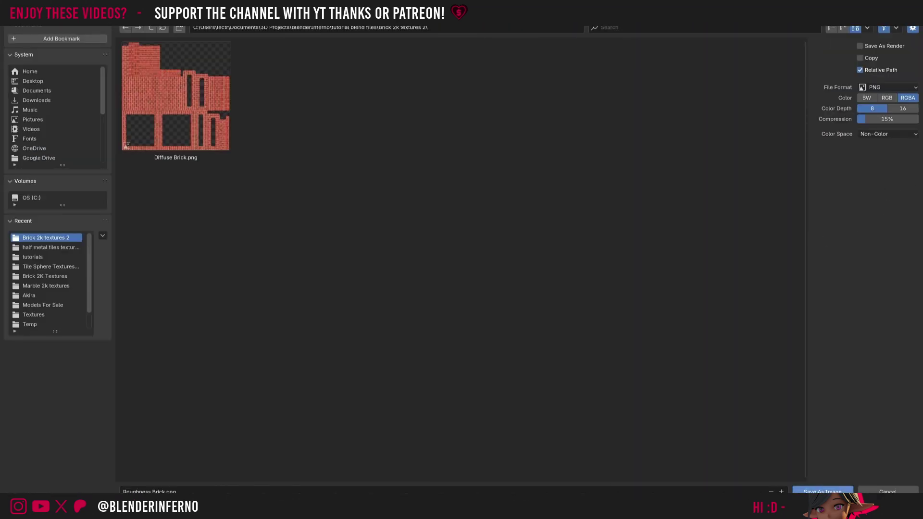
pyautogui.click(823, 491)
# Step: Duplicate the Roughness Brick texture node and give the copy a new 2048 px image named OpenGL Normal Brick with Non-Color color space
pyautogui.scroll(2, 509, 425)
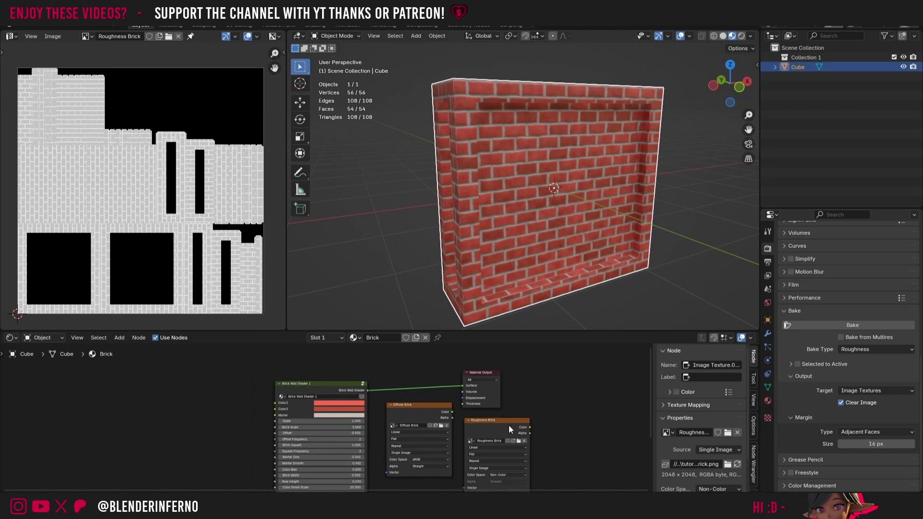
pyautogui.scroll(1, 497, 423)
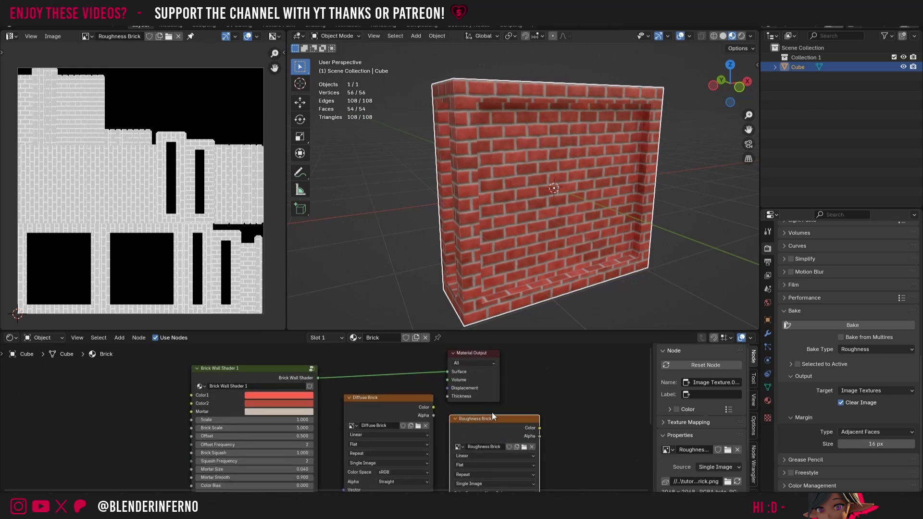
pyautogui.hotkey('shift', 'd')
pyautogui.click(639, 437)
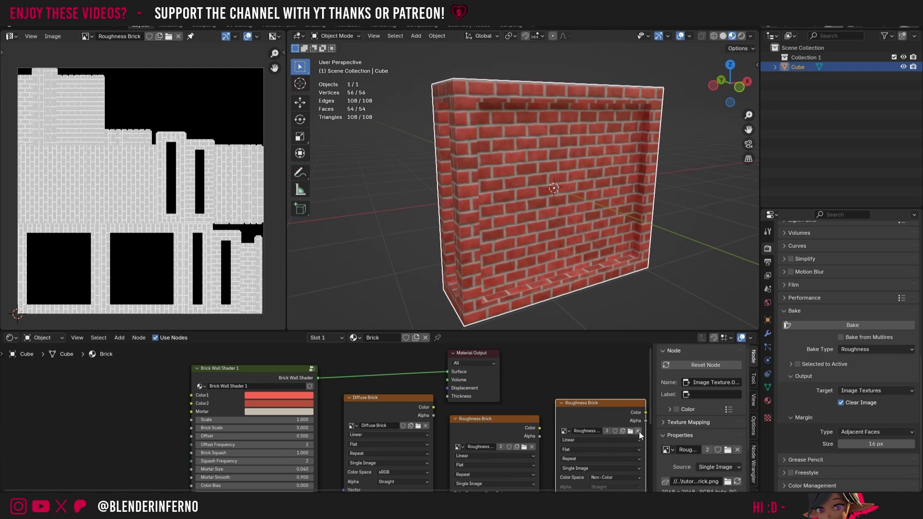
pyautogui.click(638, 433)
pyautogui.click(592, 432)
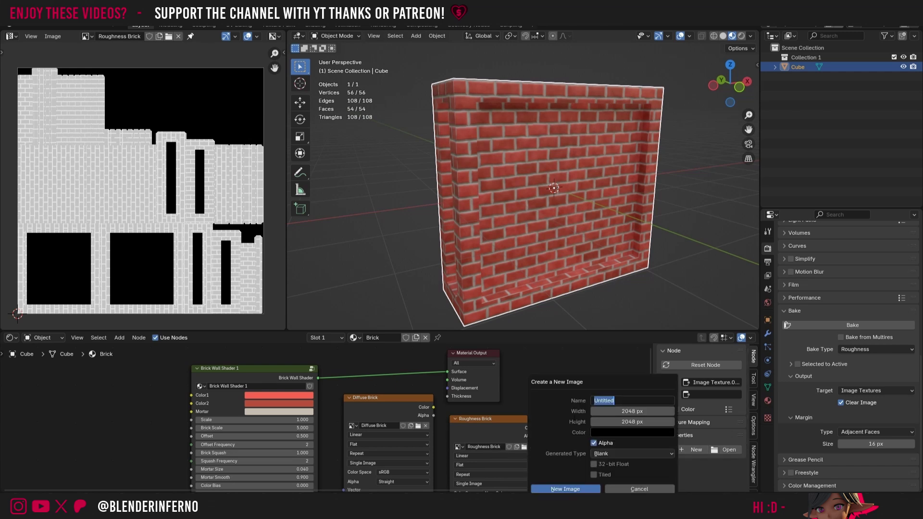
pyautogui.write('OpenGL Normal Brick')
pyautogui.press('Left')
pyautogui.press('Left')
pyautogui.press('Left')
pyautogui.press('Left')
pyautogui.press('Left')
pyautogui.press('Left')
pyautogui.press('Left')
pyautogui.press('Left')
pyautogui.press('Left')
pyautogui.press('Left')
pyautogui.press('Left')
pyautogui.press('Left')
pyautogui.click(580, 489)
pyautogui.click(604, 477)
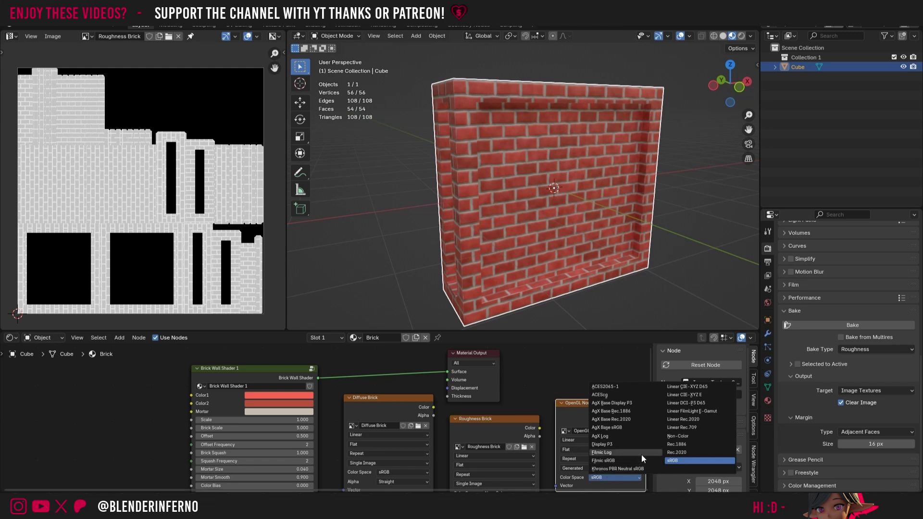
pyautogui.click(682, 437)
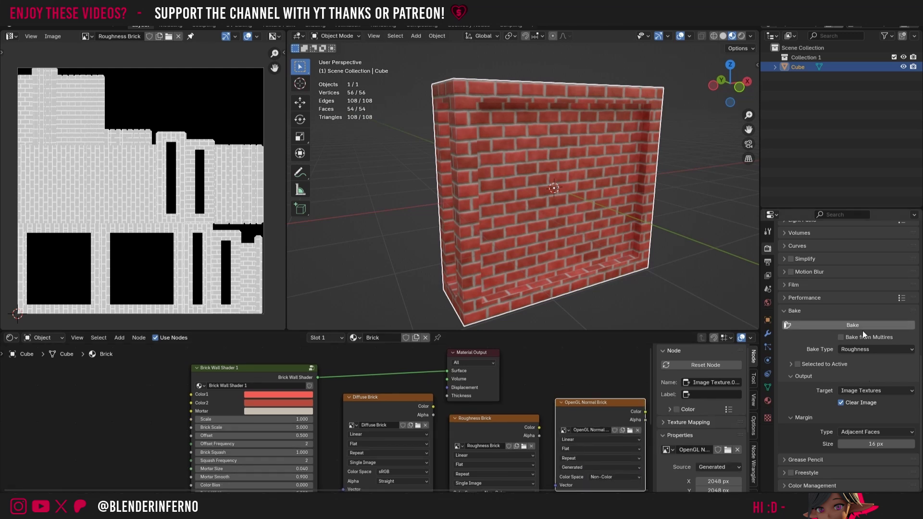
# Step: Bake the wall's Normal type in Tangent space into the OpenGL Normal Brick image
pyautogui.click(870, 349)
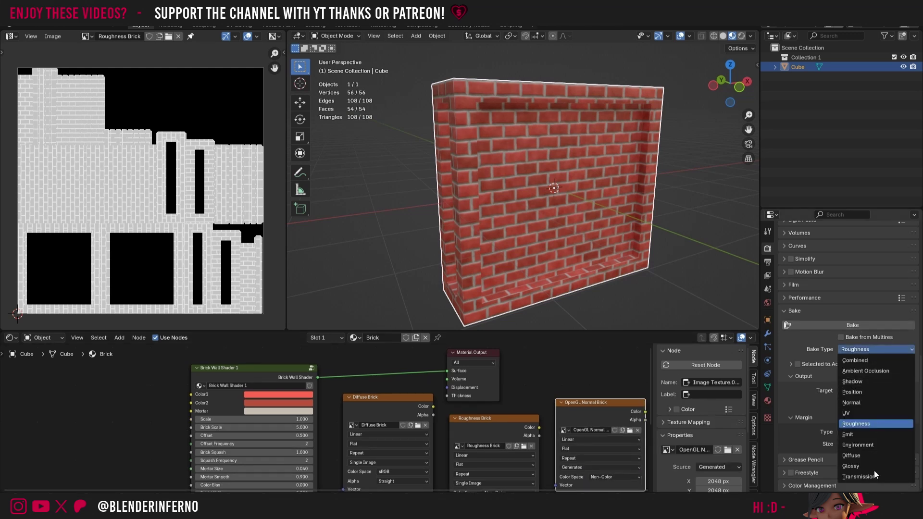
pyautogui.click(864, 446)
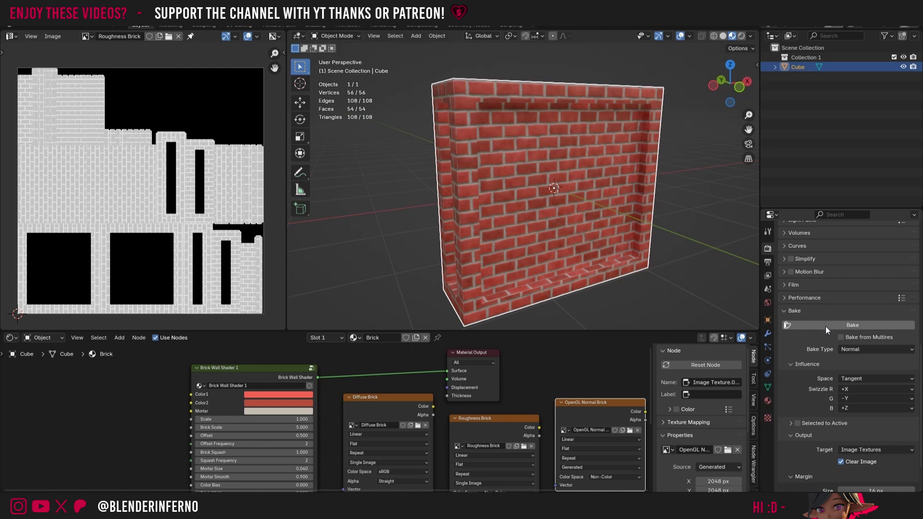
pyautogui.click(825, 327)
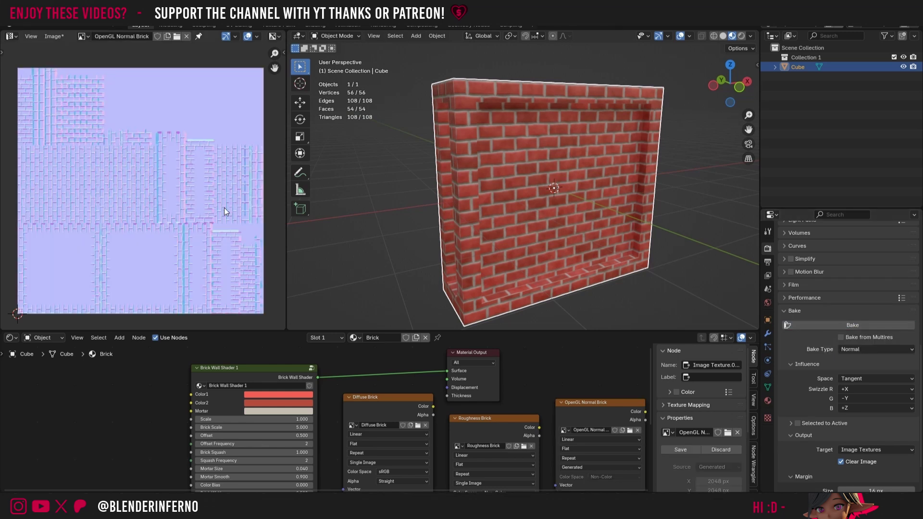
# Step: Save the baked normal map as OpenGL Normal Brick.png in the Brick 2k textures 2 folder
pyautogui.click(53, 36)
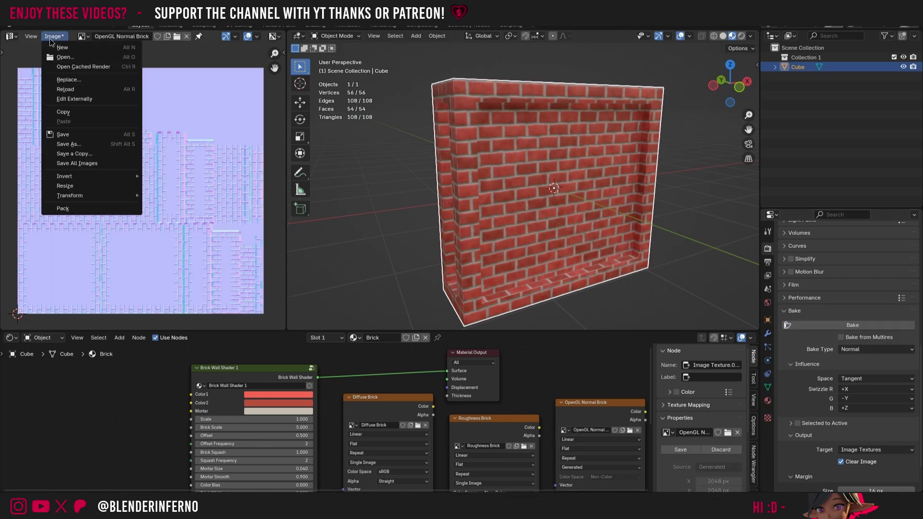
pyautogui.click(77, 134)
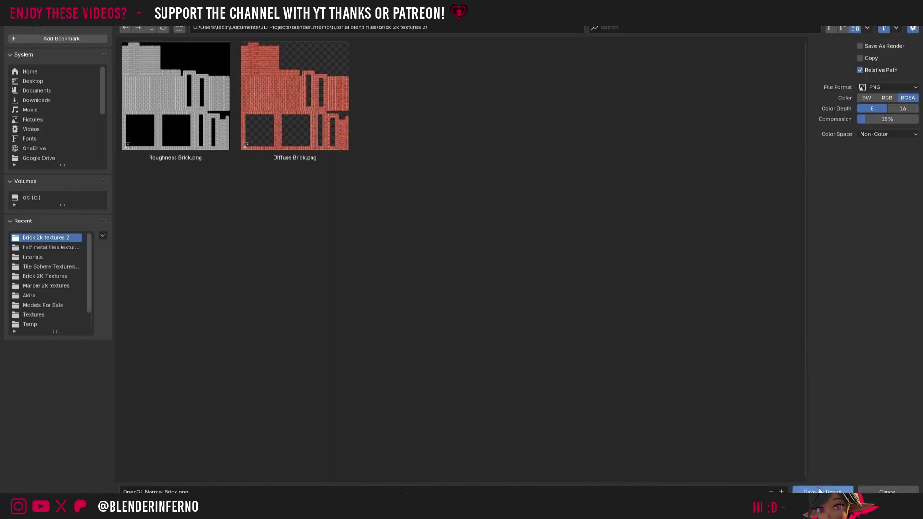
pyautogui.click(823, 491)
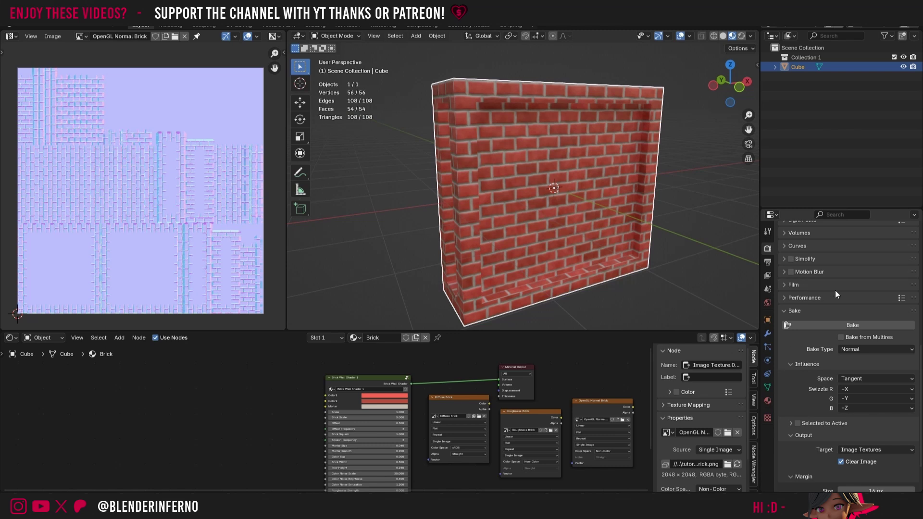
# Step: Set the bake type to Ambient Occlusion
pyautogui.scroll(4, 850, 301)
pyautogui.scroll(-4, 835, 293)
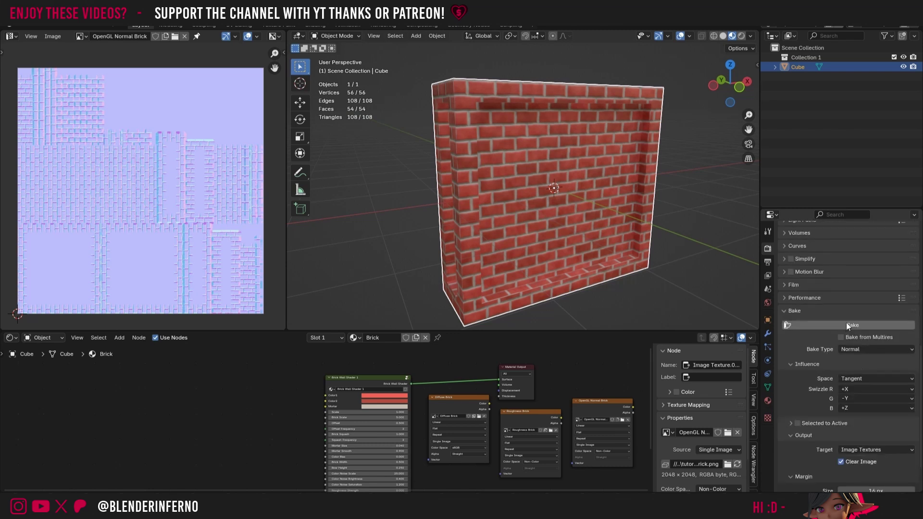
pyautogui.click(850, 353)
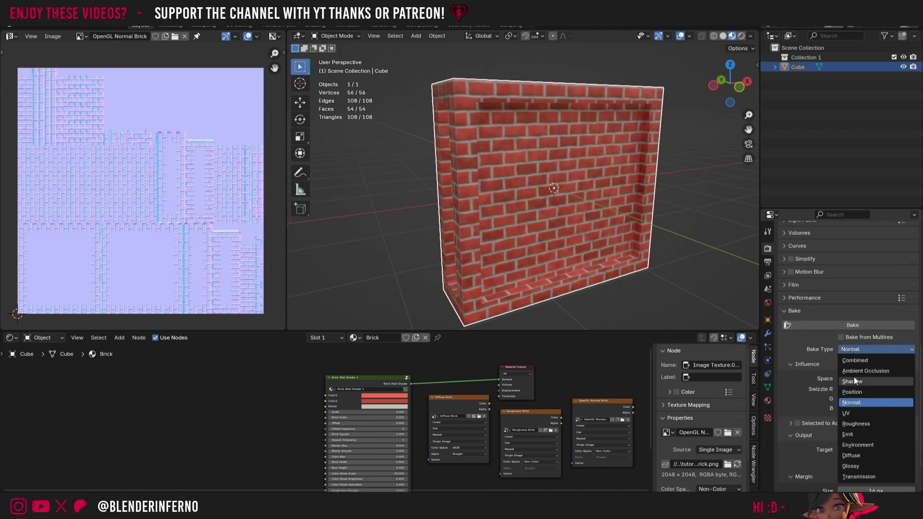
pyautogui.click(867, 440)
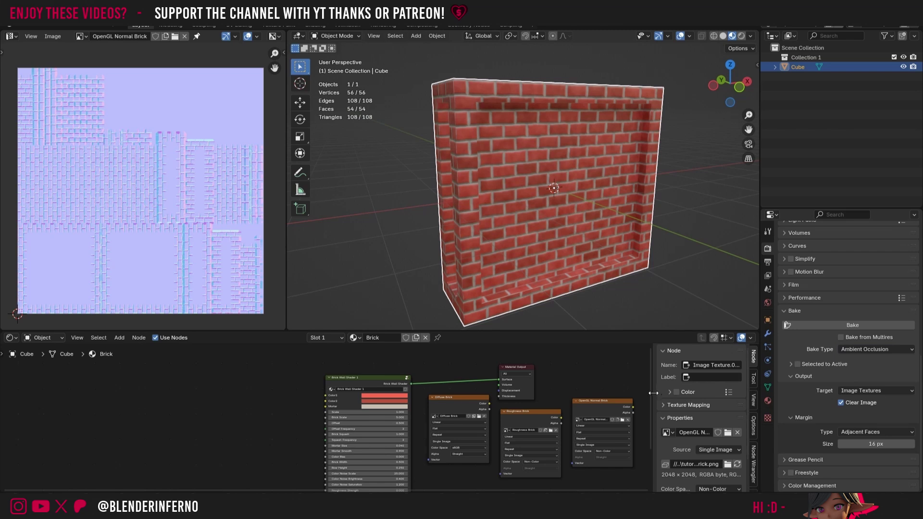
# Step: Duplicate the OpenGL Normal Brick texture node and give the copy a new 2048 px image named AO Brick with Non-Color color space
pyautogui.scroll(-2, 650, 399)
pyautogui.scroll(-3, 649, 399)
pyautogui.click(604, 366)
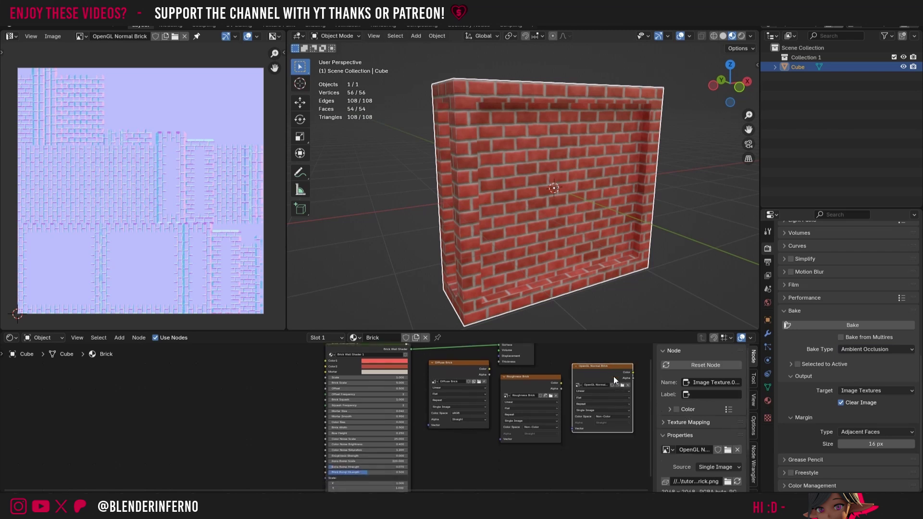
pyautogui.hotkey('shift', 'd')
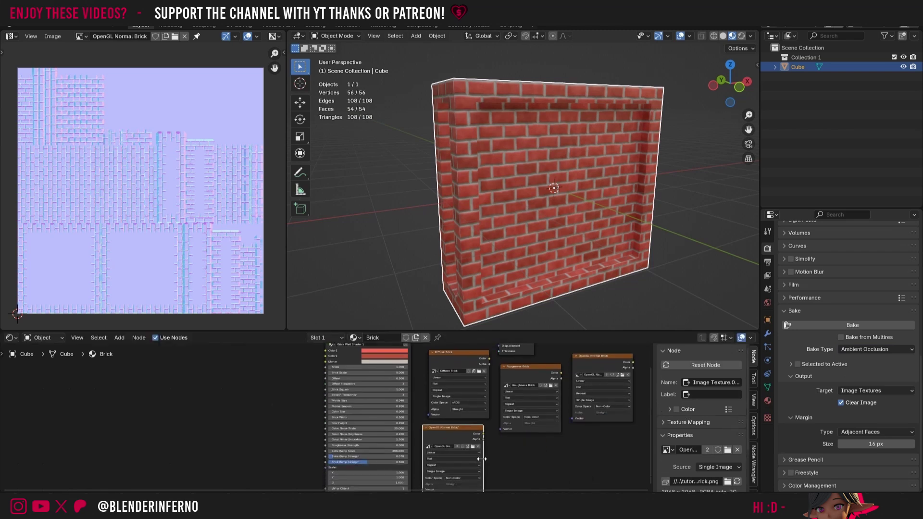
pyautogui.click(478, 447)
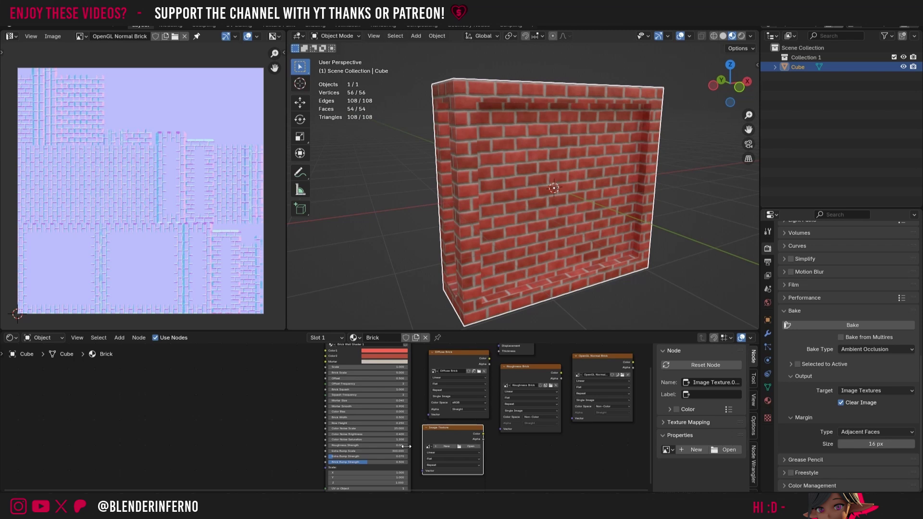
pyautogui.click(445, 446)
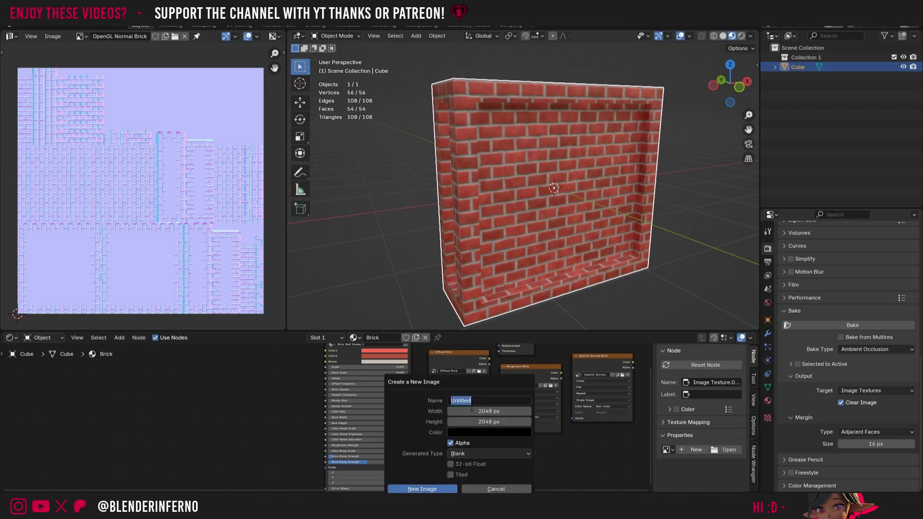
pyautogui.write('AO Brick')
pyautogui.click(444, 489)
pyautogui.click(455, 478)
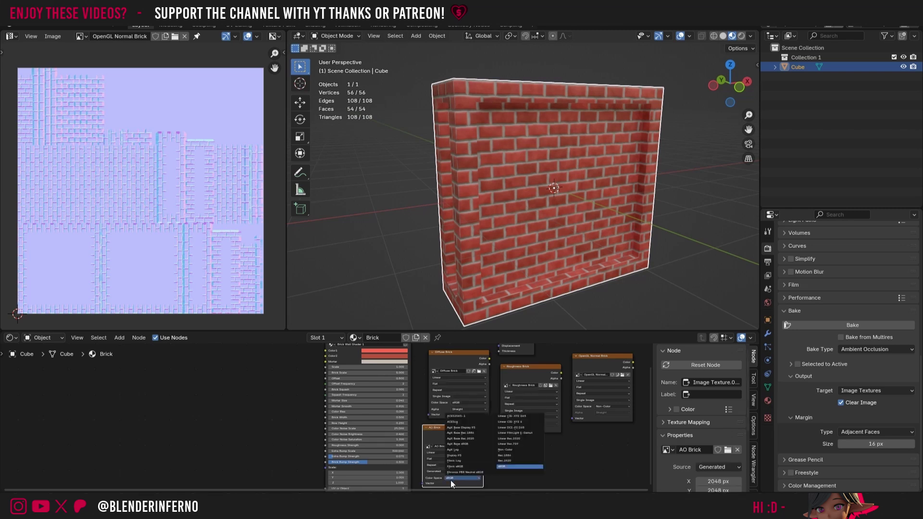
pyautogui.click(507, 452)
# Step: Set the render Max Samples to 100
pyautogui.scroll(5, 847, 309)
pyautogui.scroll(6, 847, 309)
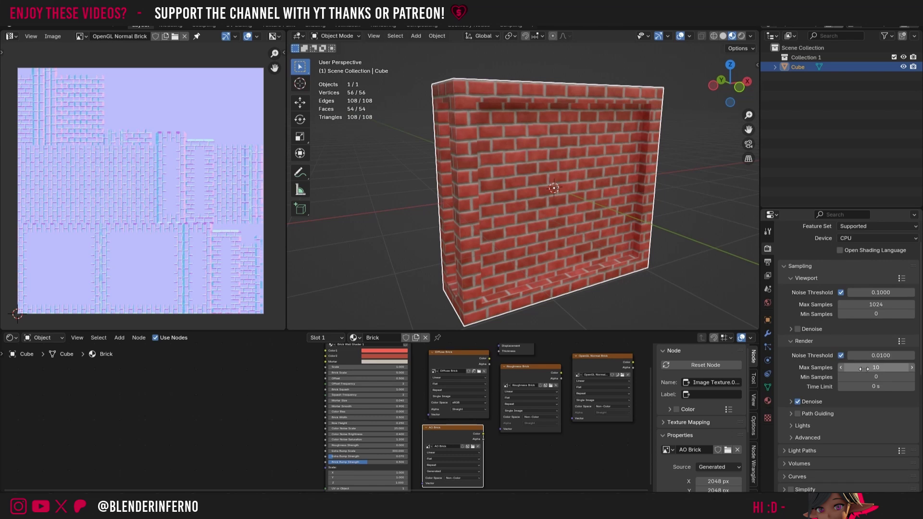
pyautogui.click(871, 366)
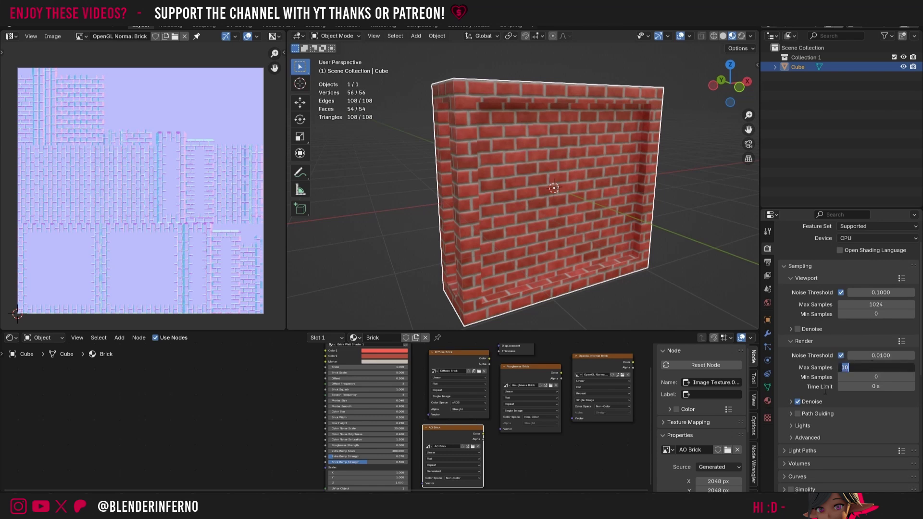
pyautogui.write('100')
pyautogui.press('Return')
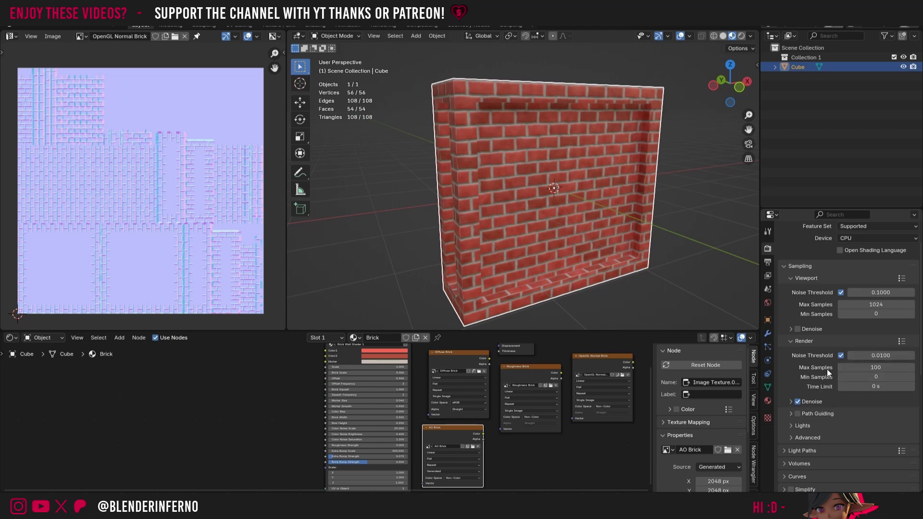
# Step: Bake the ambient occlusion into the AO Brick image and save it as AO Brick.png in the Brick 2k textures 2 folder
pyautogui.scroll(-10, 873, 344)
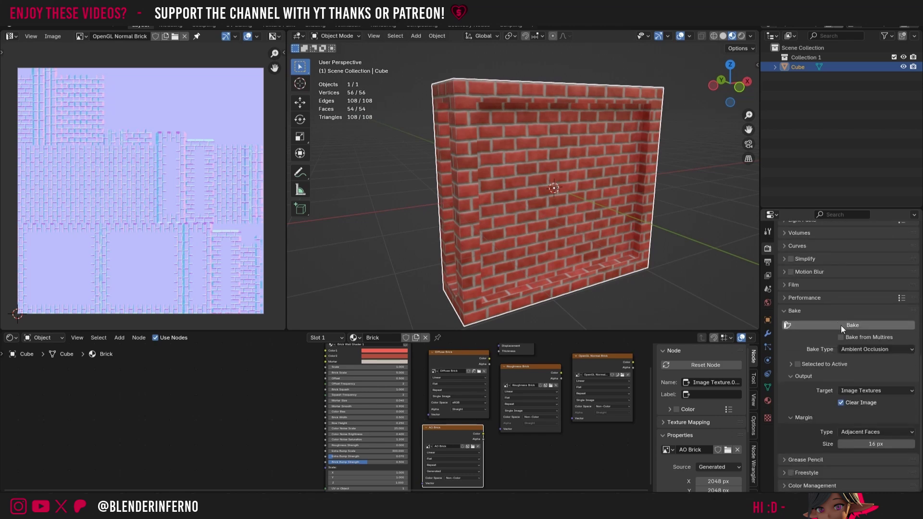
pyautogui.click(841, 326)
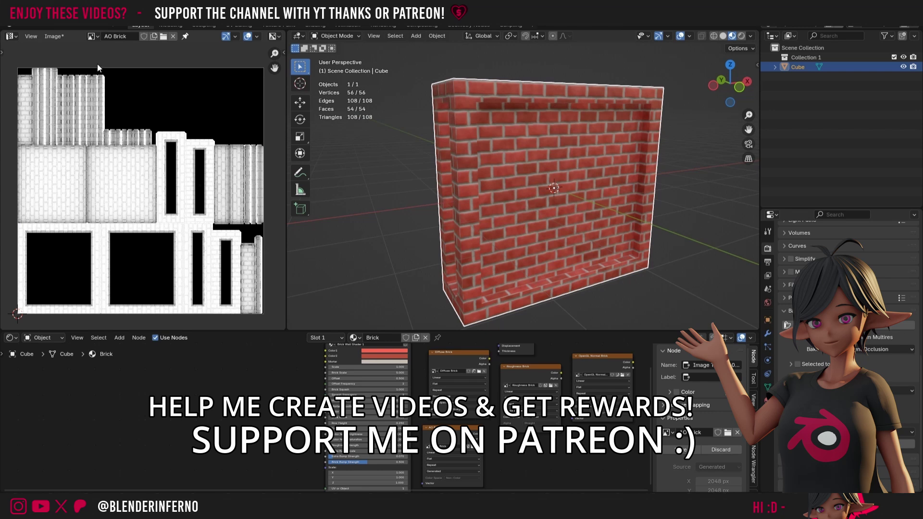
pyautogui.click(52, 36)
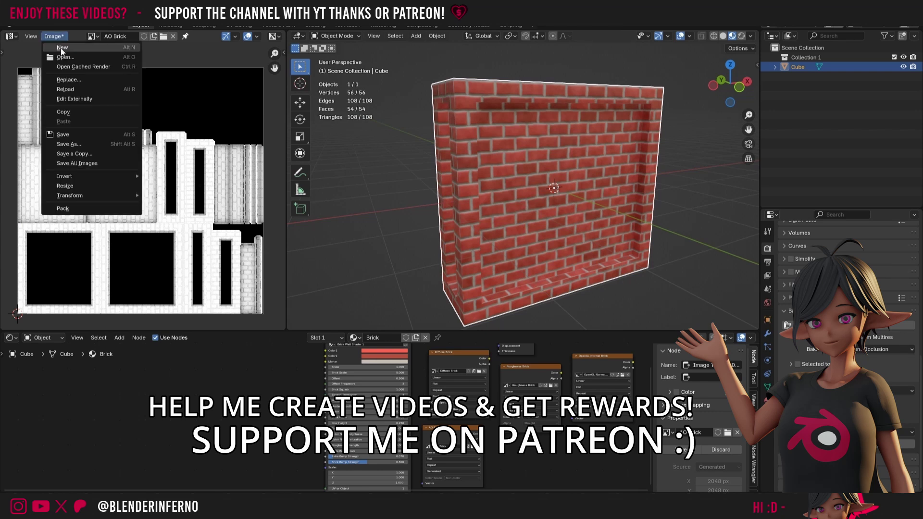
pyautogui.click(80, 144)
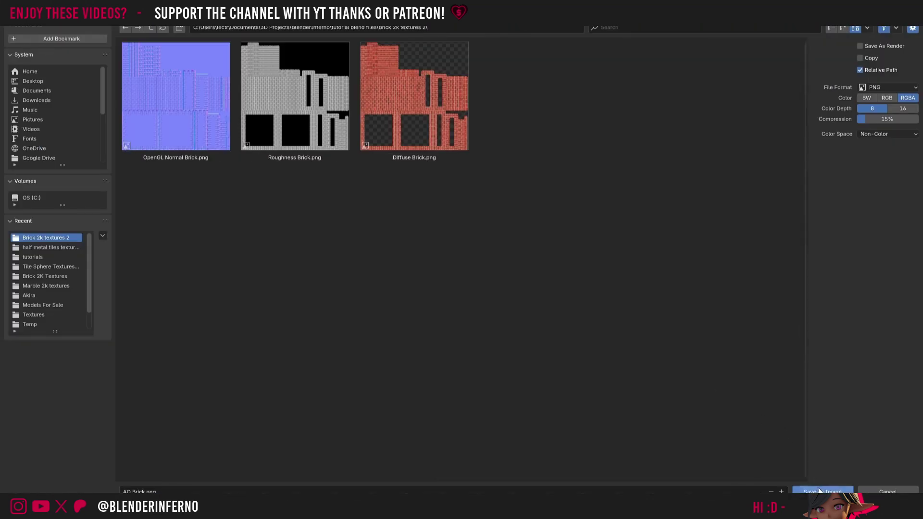
pyautogui.click(822, 492)
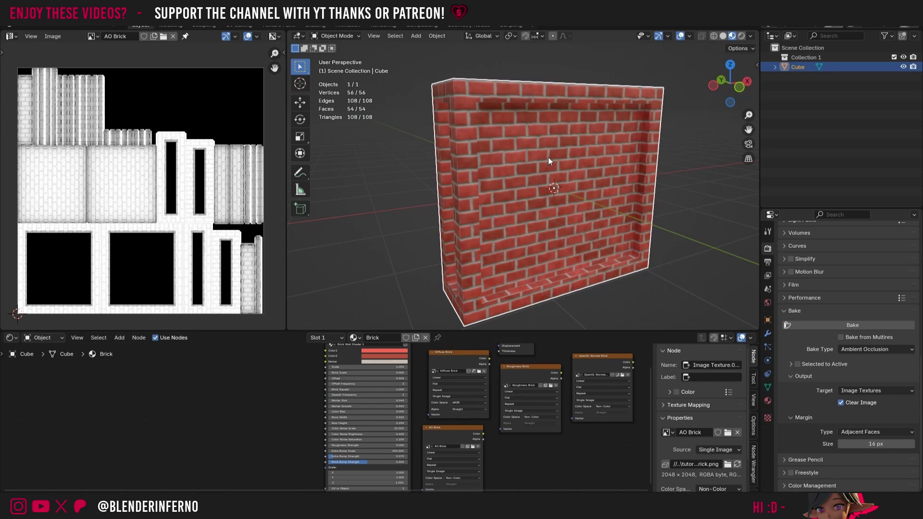
# Step: Duplicate the brick wall and move the copy about 5.86 m along the X axis
pyautogui.scroll(-4, 547, 137)
pyautogui.scroll(4, 630, 131)
pyautogui.moveTo(630, 131); pyautogui.dragTo(713, 92, button='middle')
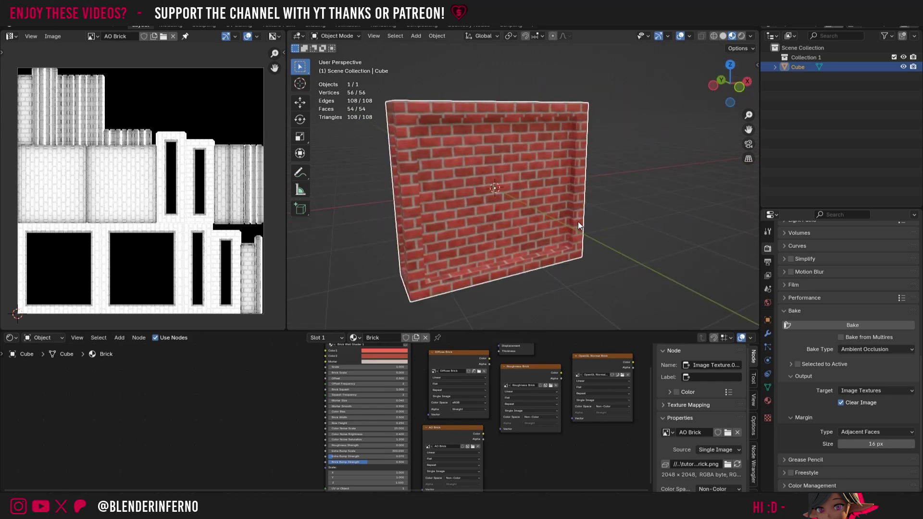
pyautogui.hotkey('shift', 'd')
pyautogui.rightClick(601, 177)
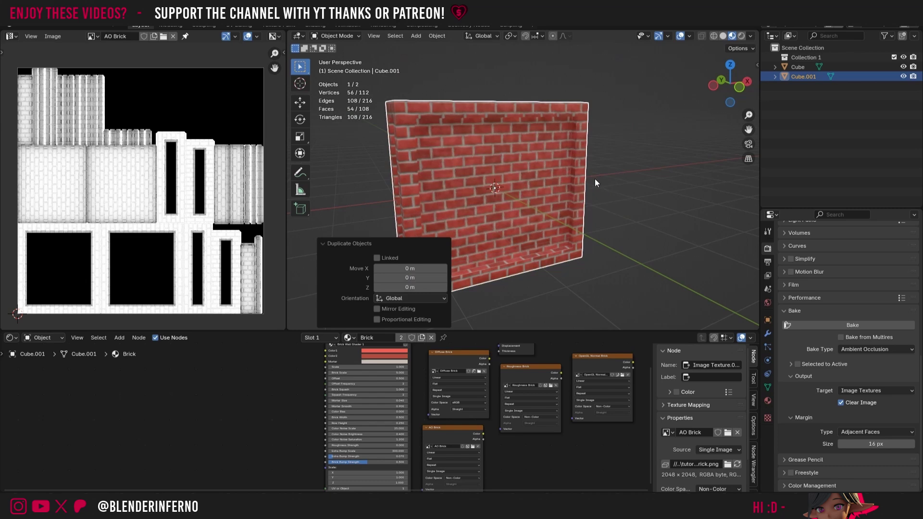
pyautogui.press('g')
pyautogui.press('x')
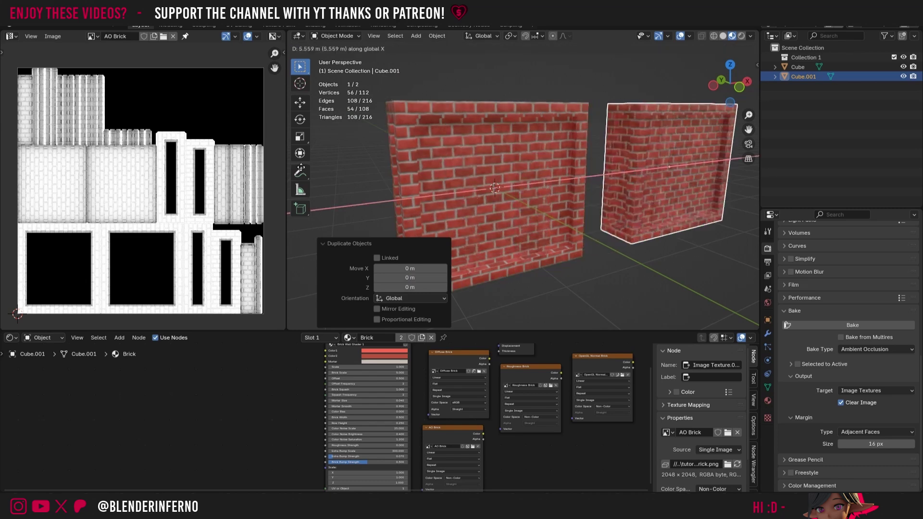
pyautogui.press('Return')
pyautogui.press('KP_Decimal')
pyautogui.press('Home')
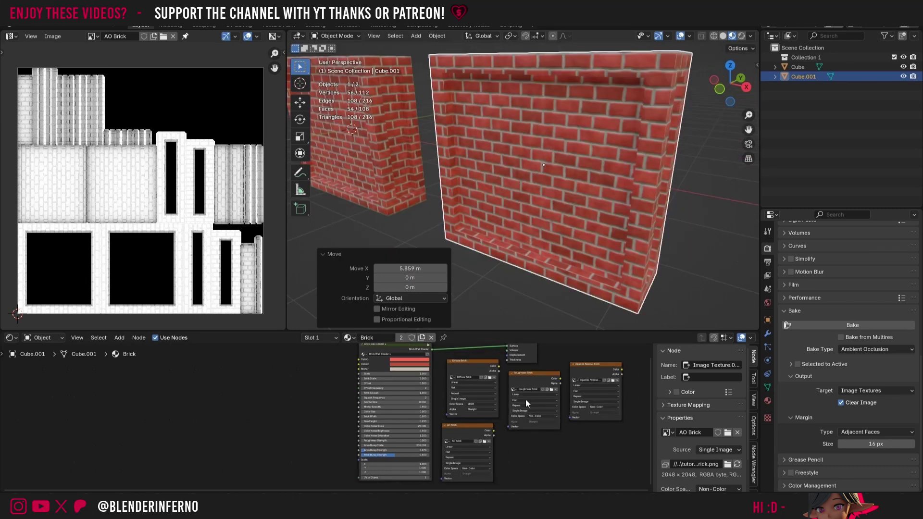
# Step: Make a separate copy of the Brick material for the duplicated wall and delete its Brick Wall Shader group node
pyautogui.click(421, 337)
pyautogui.click(396, 348)
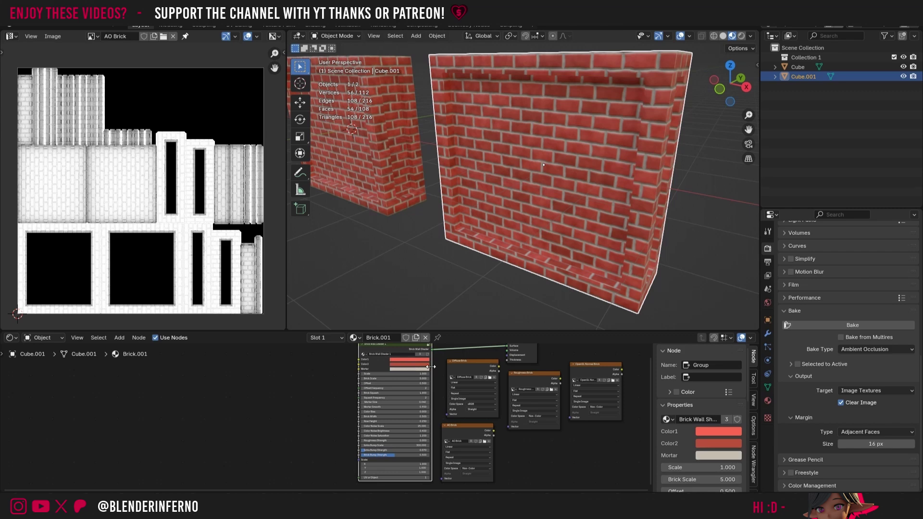
pyautogui.press('Delete')
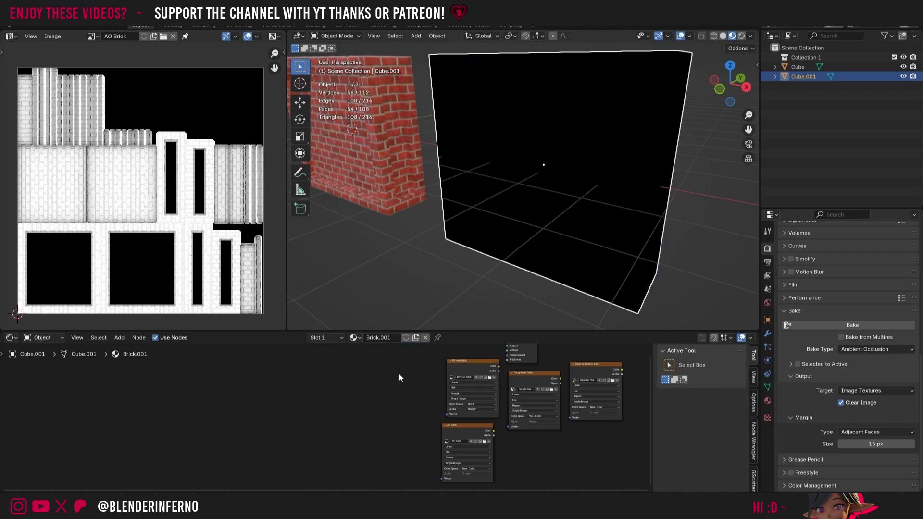
# Step: Add a Principled BSDF node and connect it to the Material Output's Surface
pyautogui.hotkey('shift', 'a')
pyautogui.moveTo(392, 358)
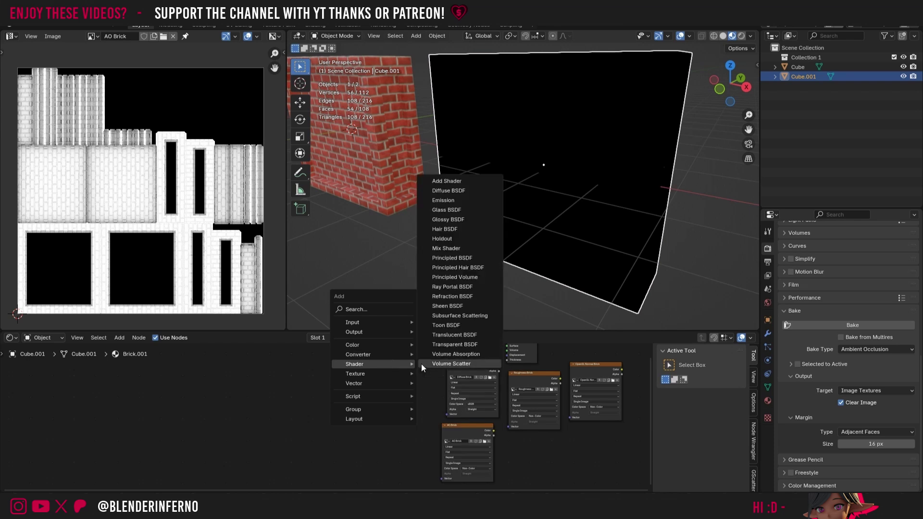
pyautogui.click(456, 261)
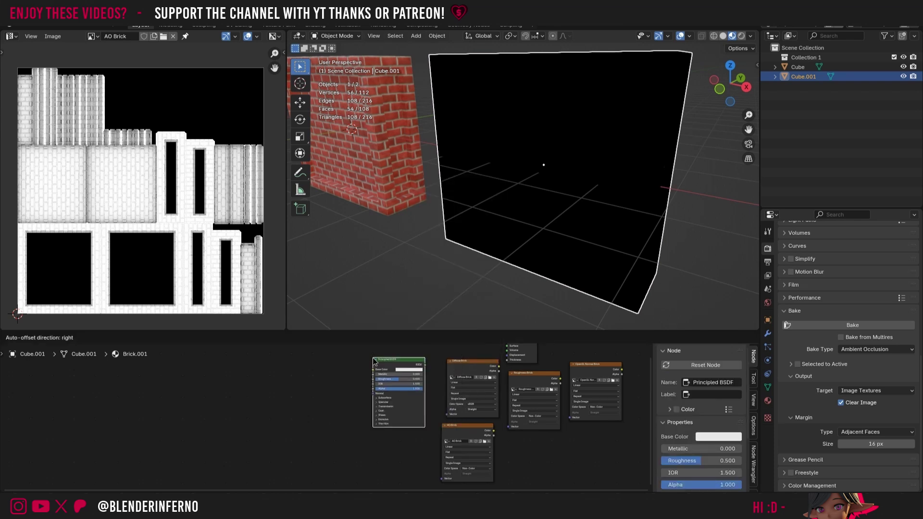
pyautogui.click(369, 357)
pyautogui.moveTo(423, 365); pyautogui.dragTo(506, 375)
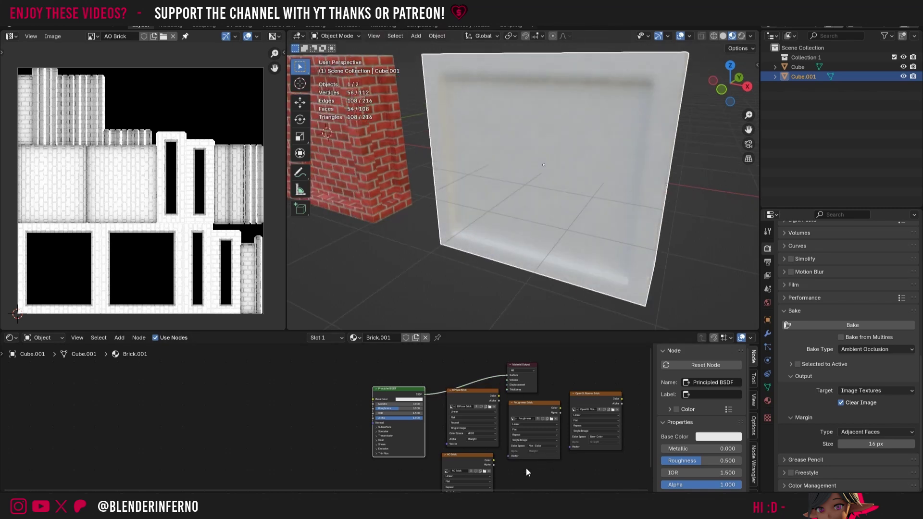
# Step: Add a Texture Coordinate node and wire its UV output through the Diffuse Brick texture into the Principled BSDF's Base Color
pyautogui.scroll(2, 510, 475)
pyautogui.moveTo(457, 371); pyautogui.dragTo(140, 375)
pyautogui.hotkey('shift', 'a')
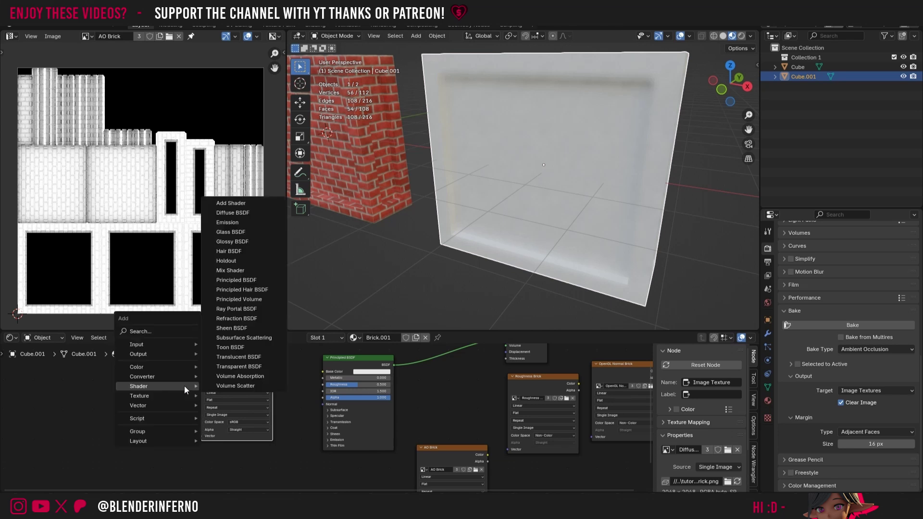
pyautogui.moveTo(192, 344)
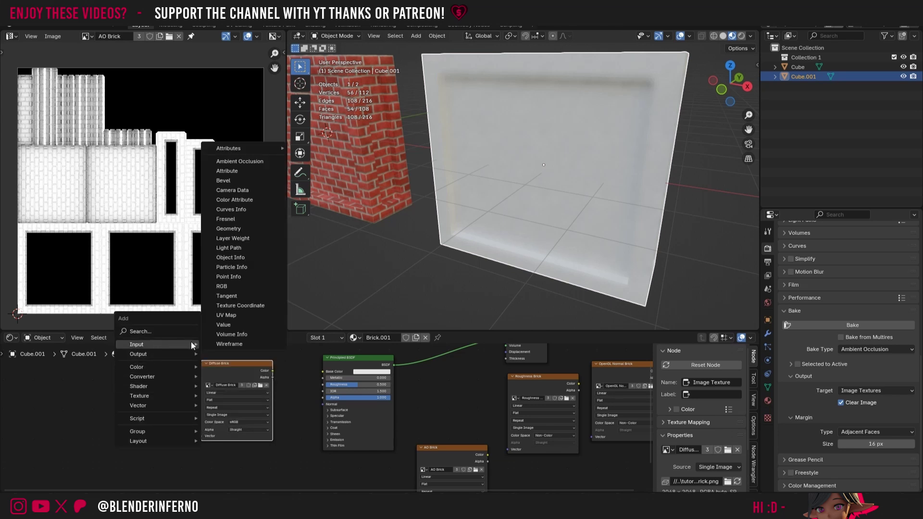
pyautogui.click(252, 305)
pyautogui.click(162, 406)
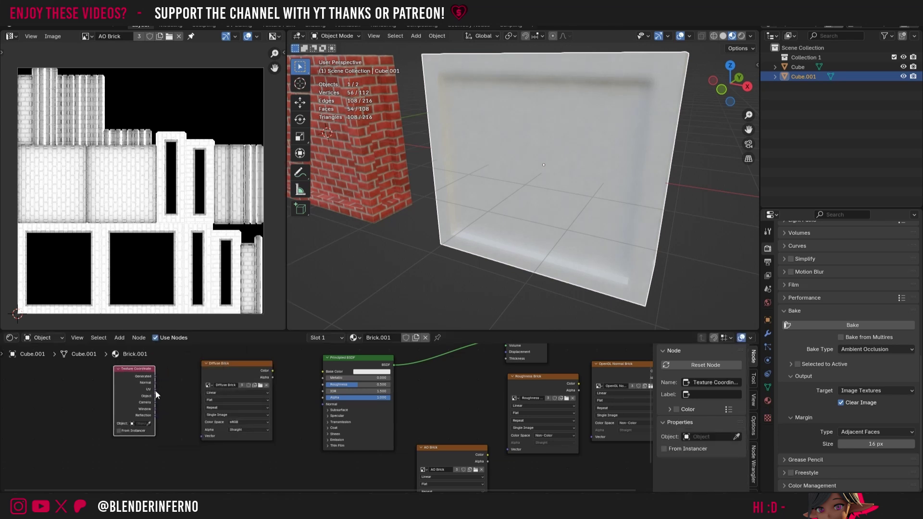
pyautogui.moveTo(155, 389); pyautogui.dragTo(202, 437)
pyautogui.moveTo(272, 371); pyautogui.dragTo(322, 371)
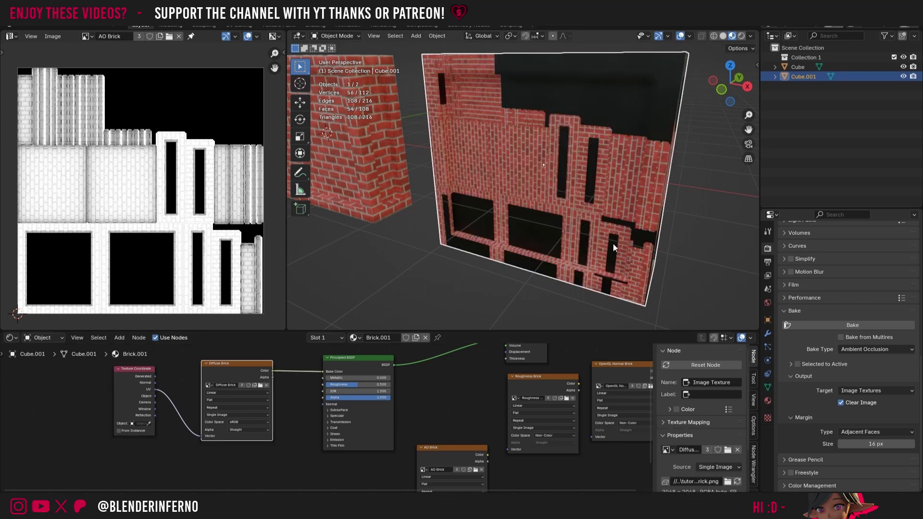
# Step: Make UVMap.001 the active render UV map of the duplicated wall and remove UVMap
pyautogui.click(768, 387)
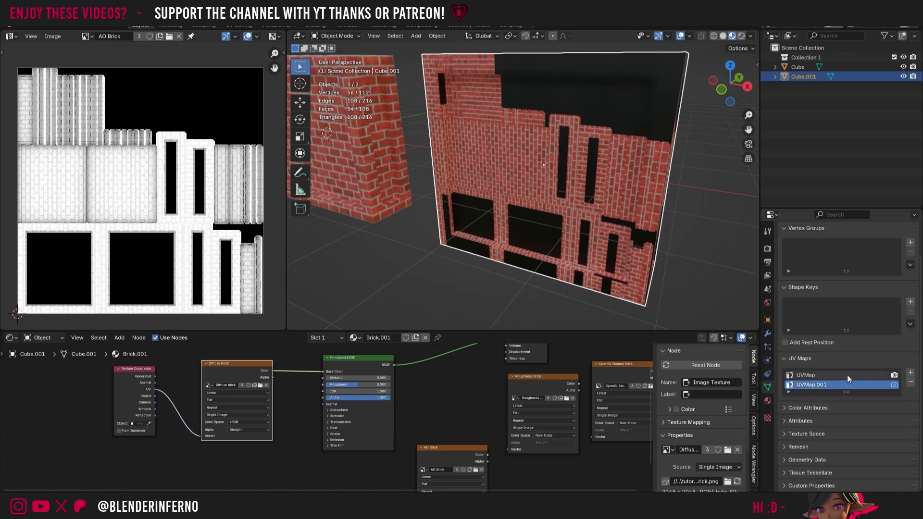
pyautogui.click(894, 384)
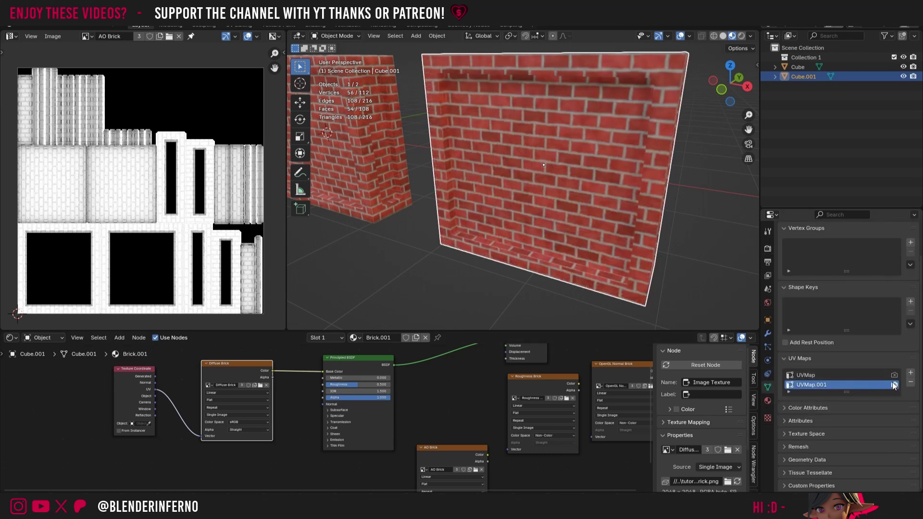
pyautogui.click(843, 374)
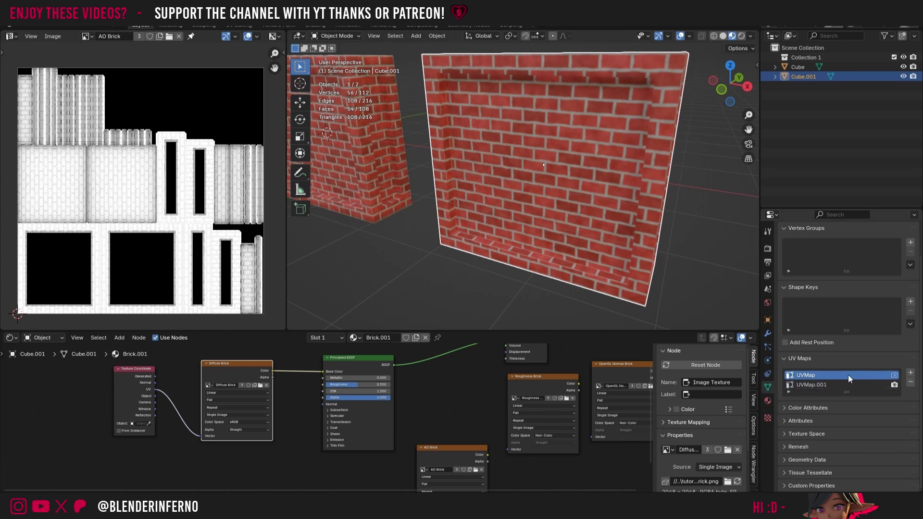
pyautogui.click(911, 382)
# Step: Place the Roughness Brick texture below the diffuse one and wire it from the UV output into the Principled BSDF's Roughness
pyautogui.scroll(-1, 594, 370)
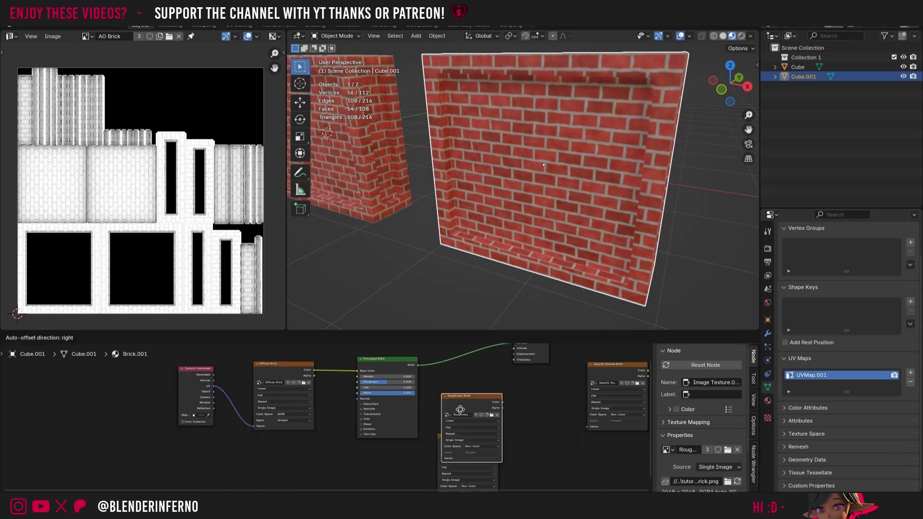
pyautogui.moveTo(534, 399); pyautogui.dragTo(262, 462)
pyautogui.moveTo(214, 386); pyautogui.dragTo(258, 455)
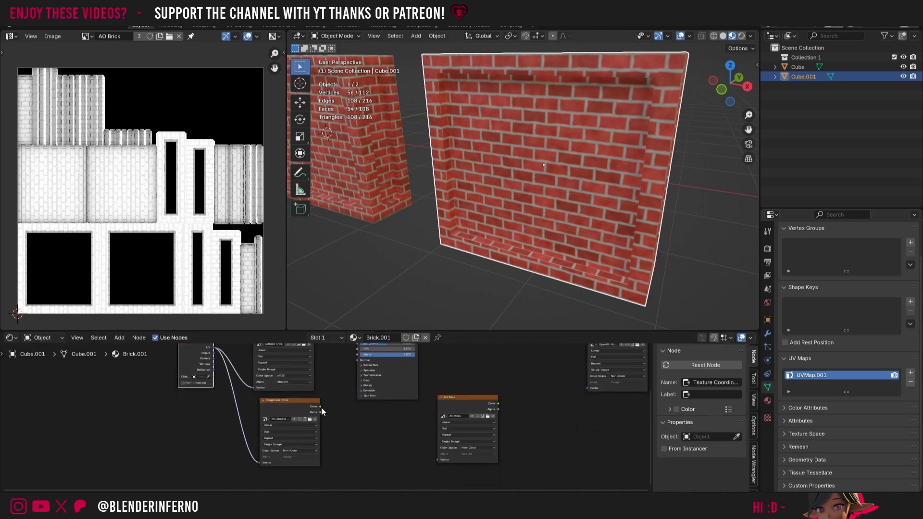
pyautogui.moveTo(322, 407); pyautogui.dragTo(358, 381)
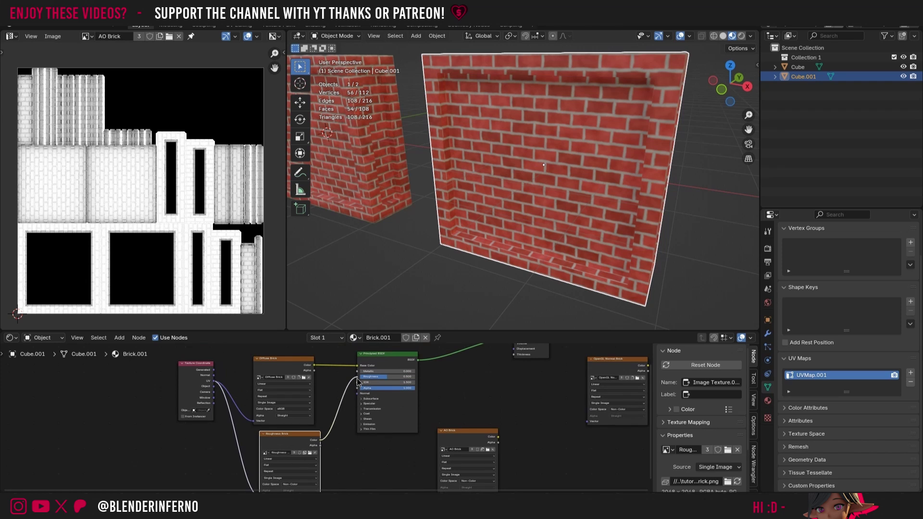
# Step: Place the OpenGL Normal Brick texture below the roughness one and connect the Texture Coordinate's UV output to its Vector input
pyautogui.moveTo(618, 359); pyautogui.dragTo(286, 468)
pyautogui.moveTo(194, 356); pyautogui.dragTo(206, 414)
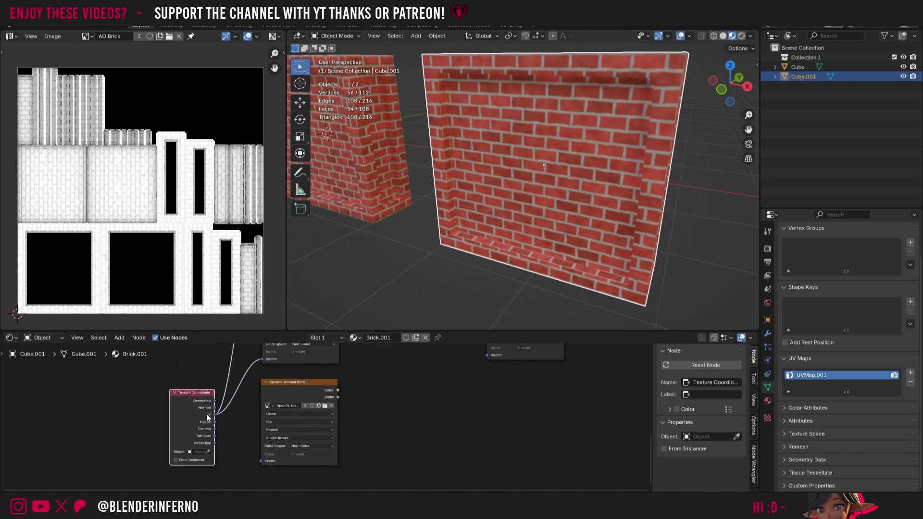
pyautogui.moveTo(405, 402)
pyautogui.mouseDown(button='middle')
pyautogui.moveTo(394, 482)
pyautogui.moveTo(403, 475)
pyautogui.moveTo(412, 389)
pyautogui.mouseUp(button='middle')
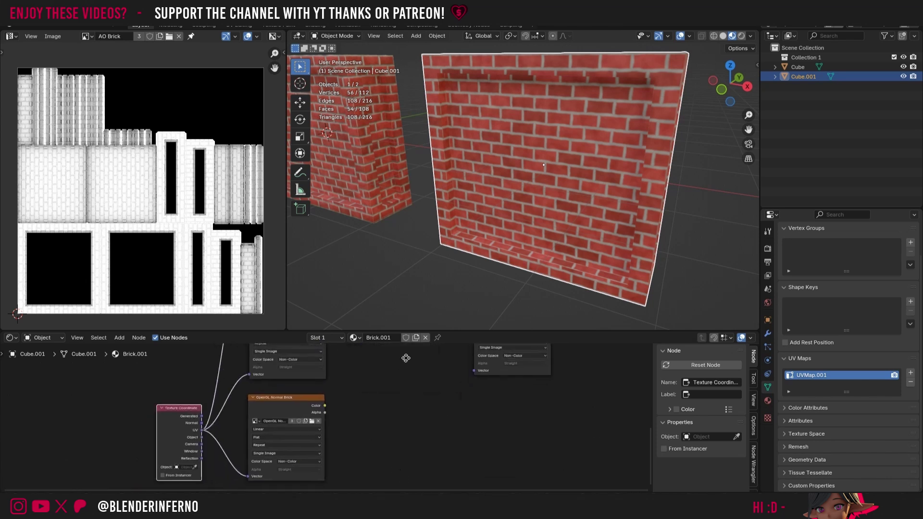
# Step: Add a Normal Map node and route the OpenGL Normal Brick colour through it into the Principled BSDF's Normal input
pyautogui.click(377, 395)
pyautogui.hotkey('shift', 'a')
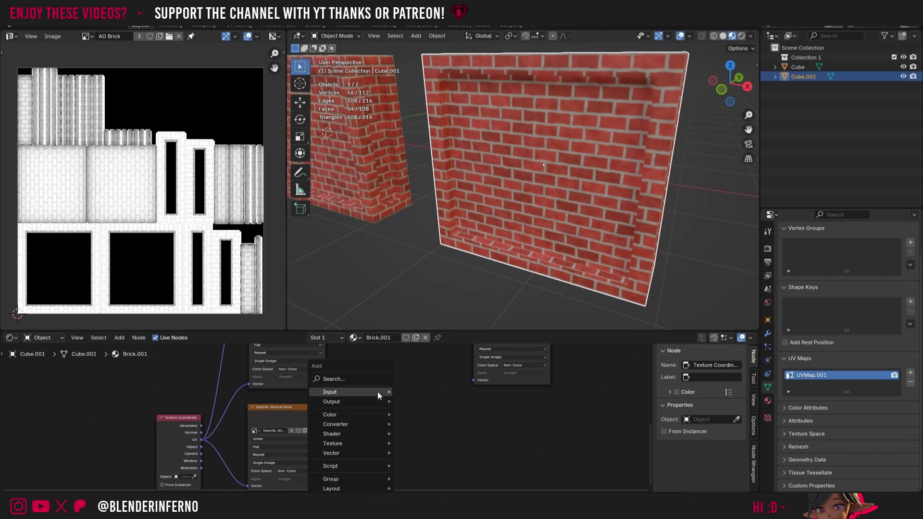
pyautogui.moveTo(361, 453)
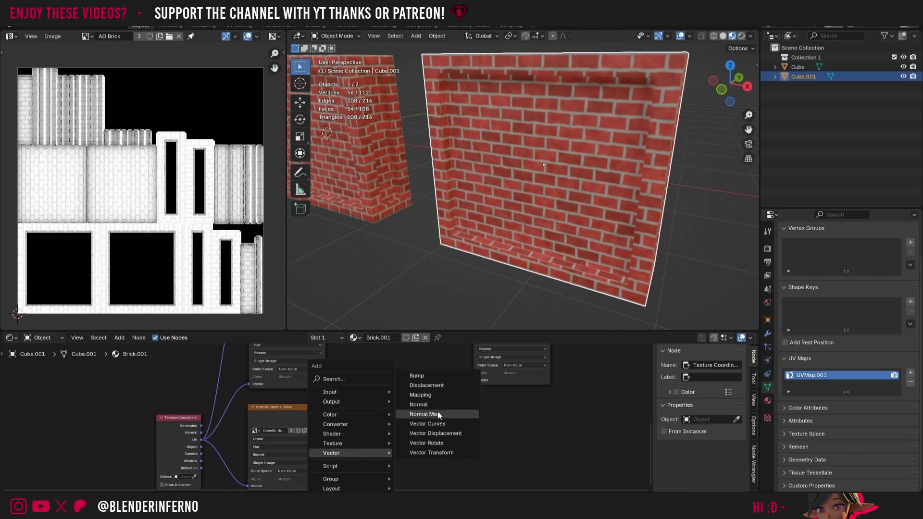
pyautogui.click(425, 414)
pyautogui.click(408, 413)
pyautogui.moveTo(325, 415); pyautogui.dragTo(347, 422)
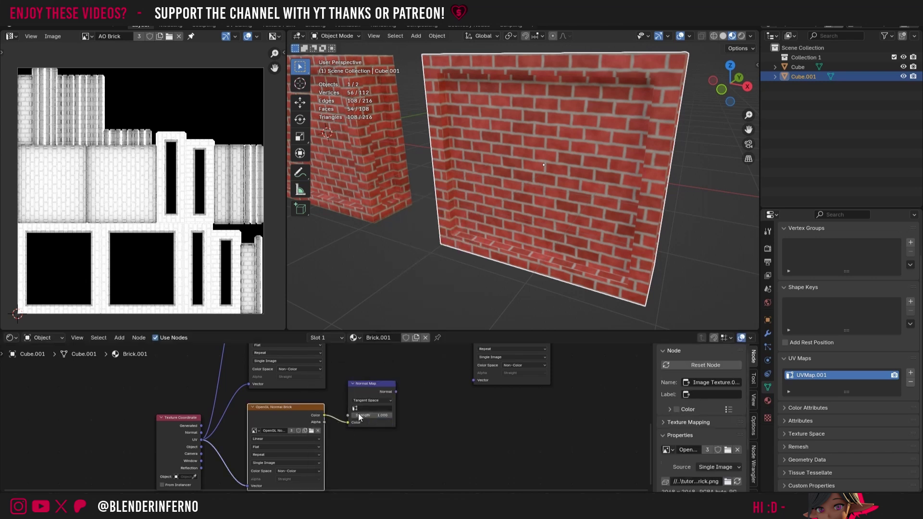
pyautogui.moveTo(394, 391); pyautogui.dragTo(372, 369)
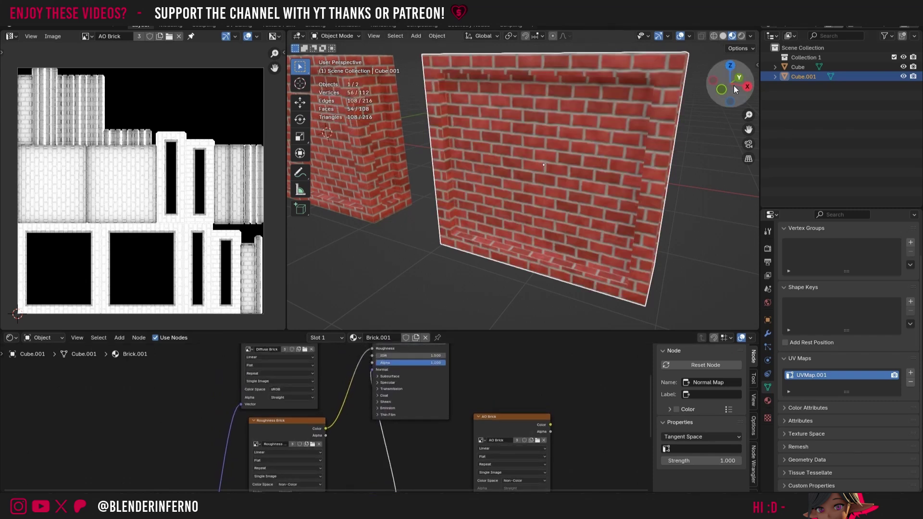
# Step: Place the AO Brick texture above the diffuse one and connect the Texture Coordinate's UV output to its Vector input
pyautogui.moveTo(730, 84); pyautogui.dragTo(646, 89)
pyautogui.keyDown('shift'); pyautogui.scroll(-5, 650, 423); pyautogui.keyUp('shift')
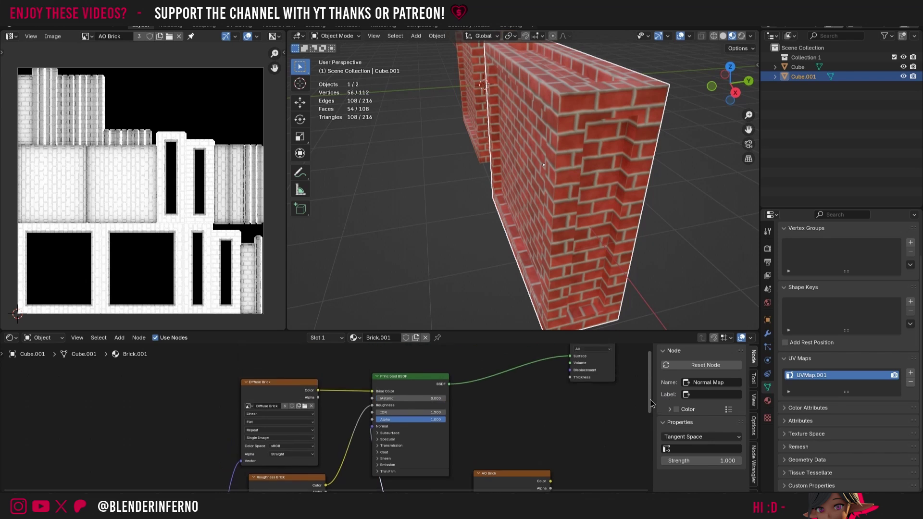
pyautogui.moveTo(197, 478); pyautogui.dragTo(509, 369)
pyautogui.scroll(2, 481, 398)
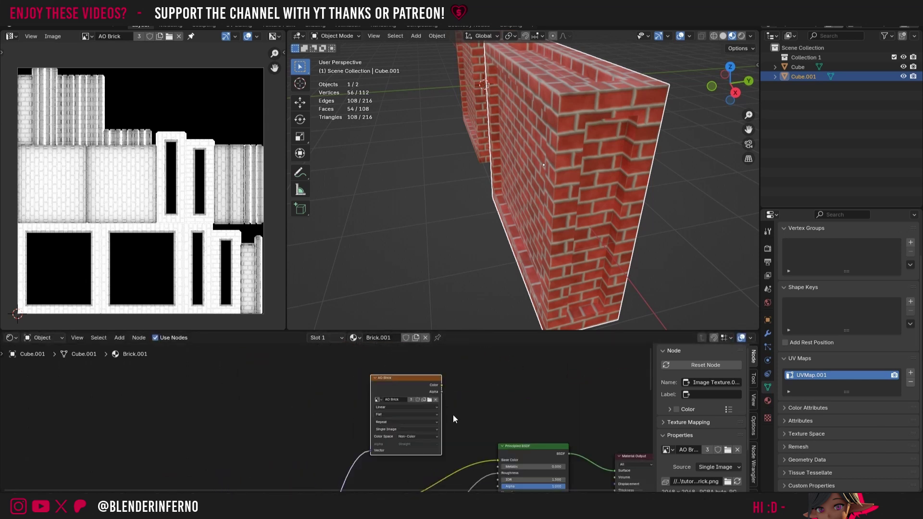
pyautogui.moveTo(390, 378); pyautogui.dragTo(385, 380)
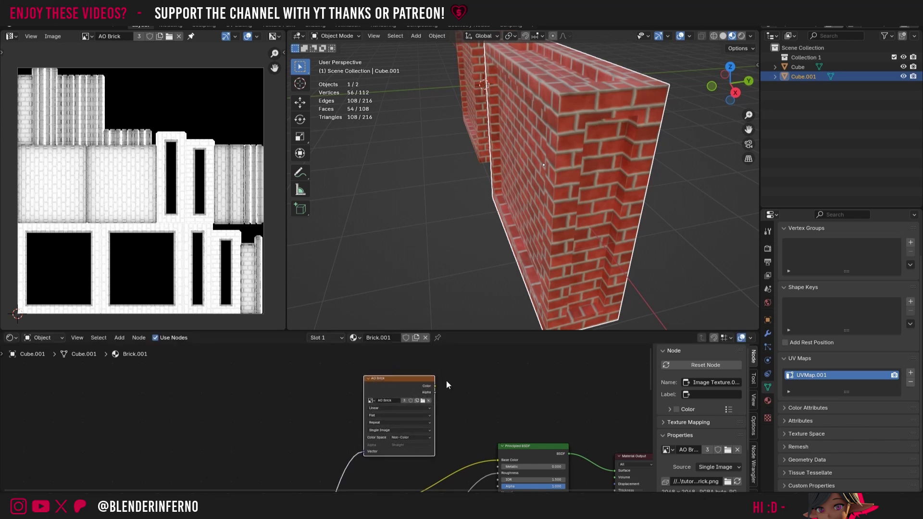
pyautogui.moveTo(500, 424); pyautogui.dragTo(497, 413, button='middle')
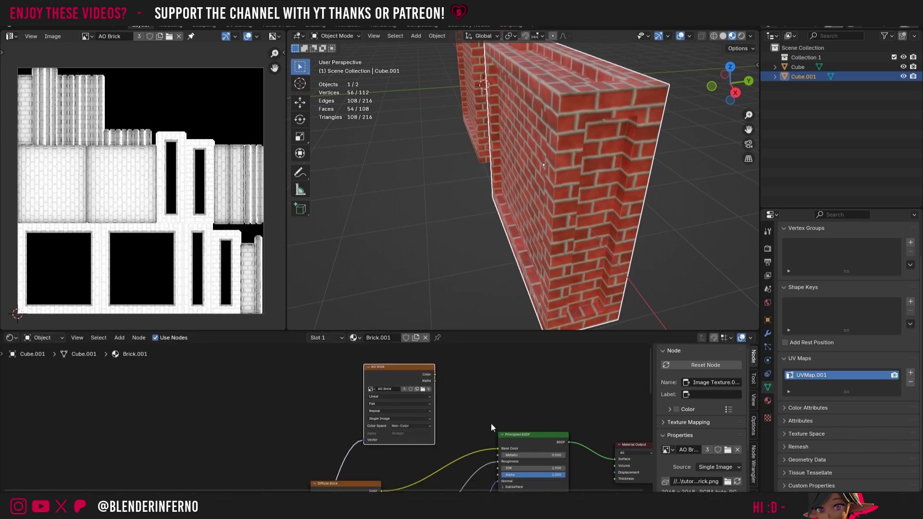
# Step: Add a Mix Color node beside the AO Brick texture and connect the AO colour to its Factor
pyautogui.hotkey('shift', 'a')
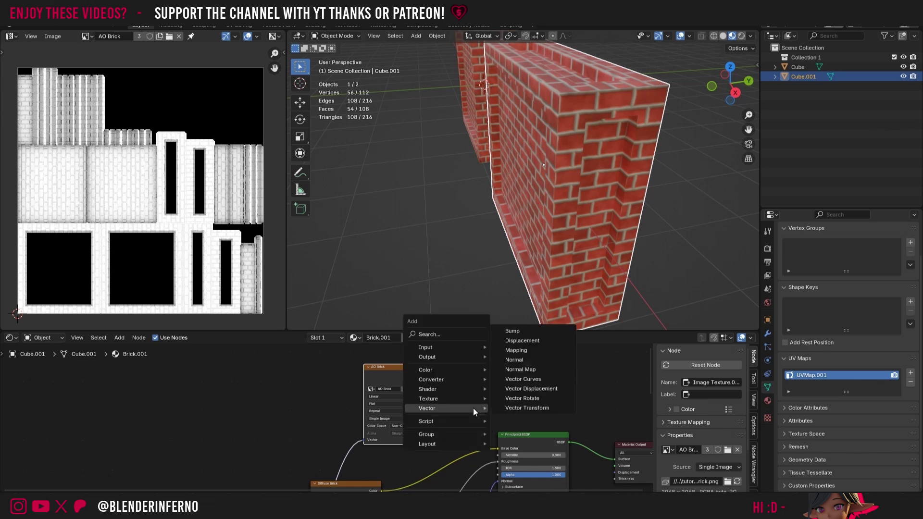
pyautogui.moveTo(446, 377)
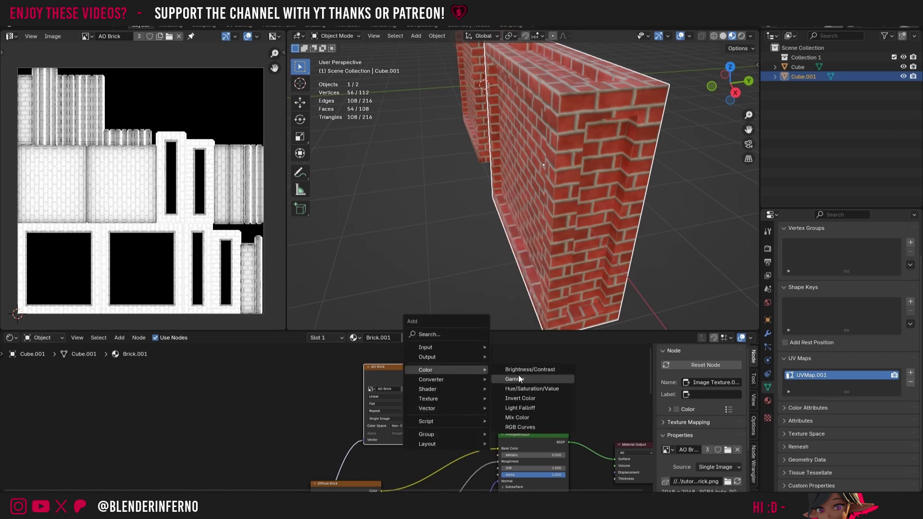
pyautogui.click(521, 412)
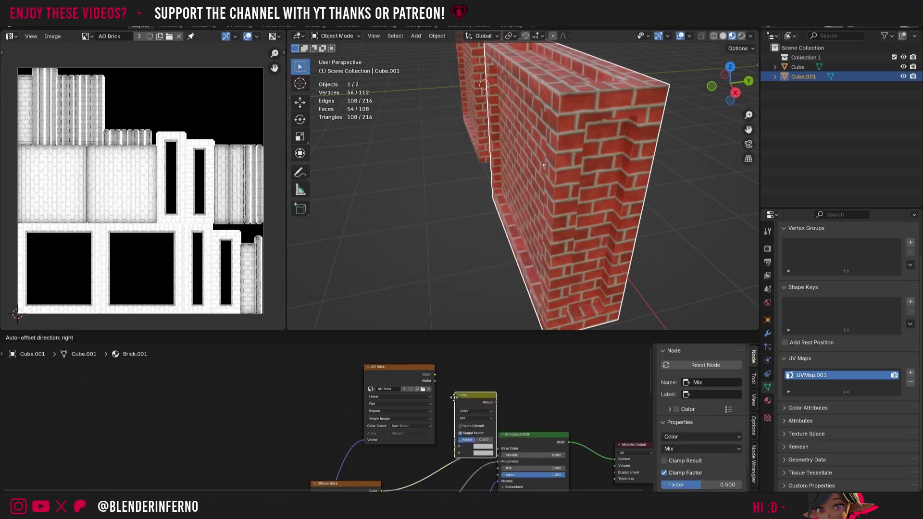
pyautogui.click(457, 374)
pyautogui.keyDown('shift'); pyautogui.scroll(-1, 519, 377); pyautogui.keyUp('shift')
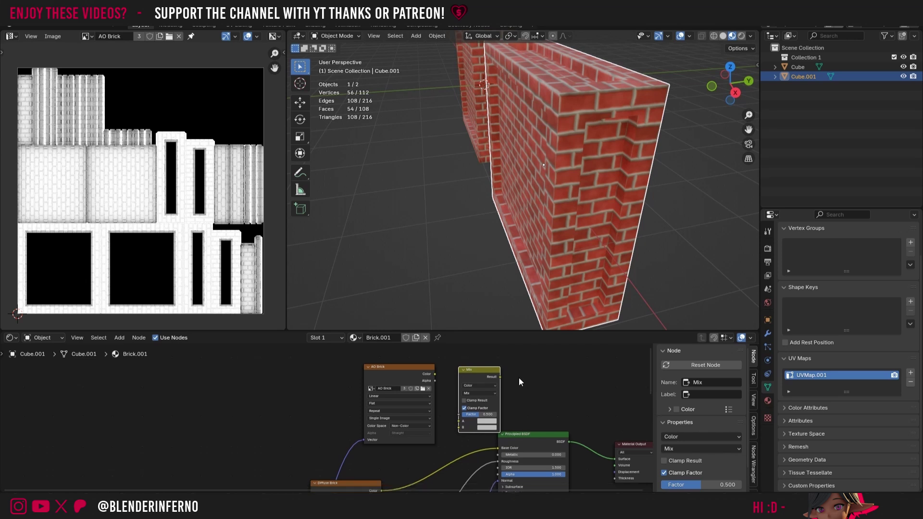
pyautogui.moveTo(406, 371); pyautogui.dragTo(393, 374)
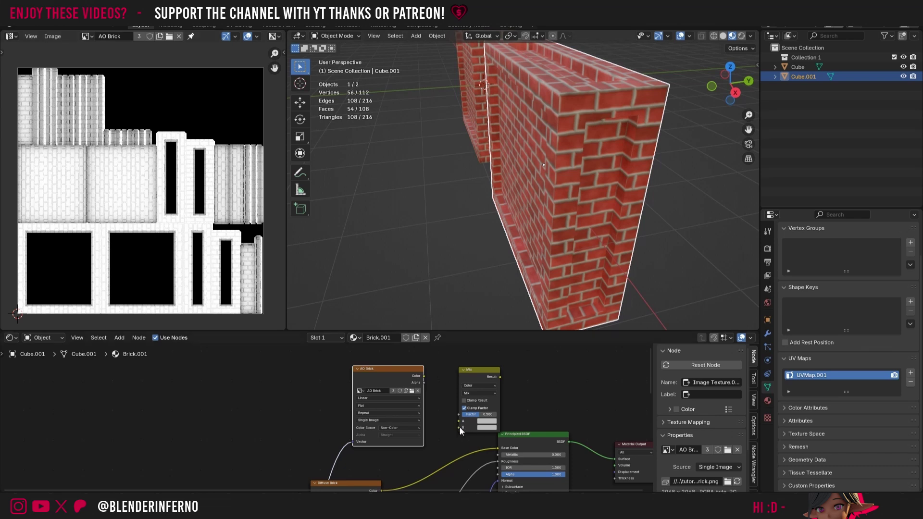
pyautogui.click(477, 386)
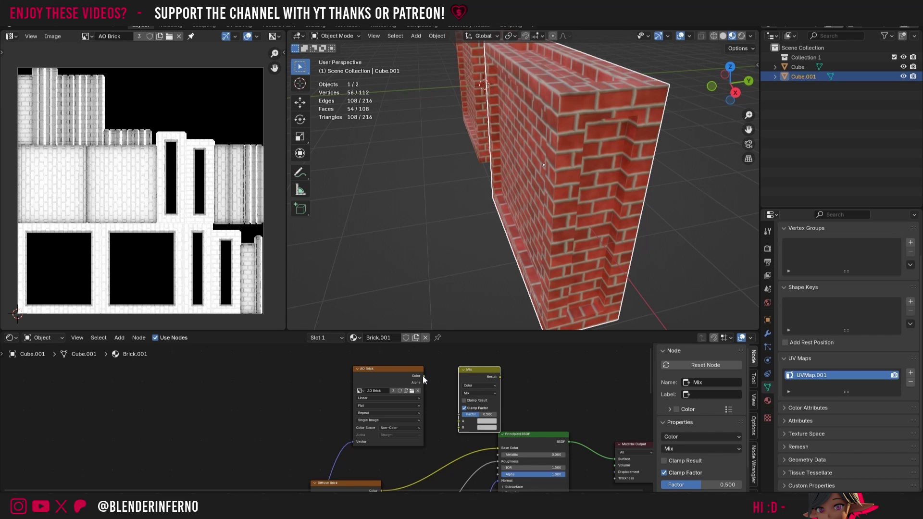
pyautogui.moveTo(423, 377); pyautogui.dragTo(460, 416)
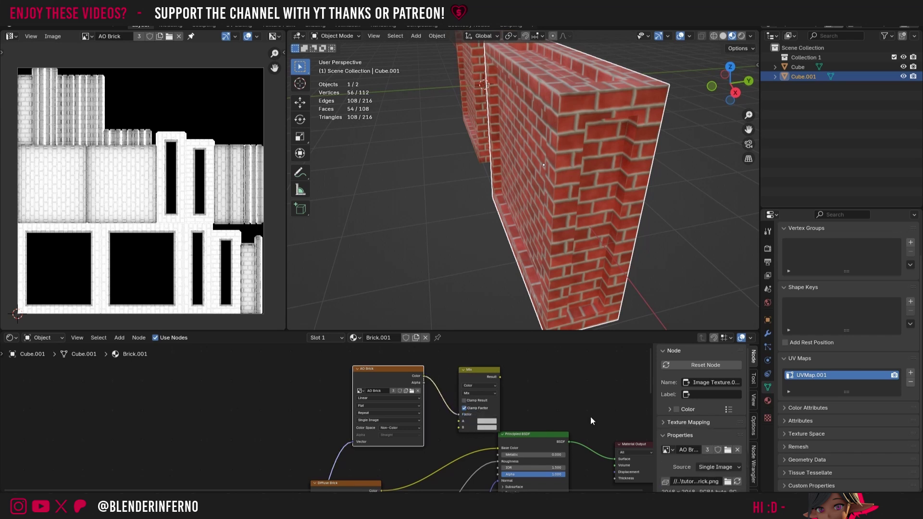
# Step: Preview the Mix result through the Material Output's Surface and set the node's A colour to black
pyautogui.moveTo(500, 376); pyautogui.dragTo(614, 459)
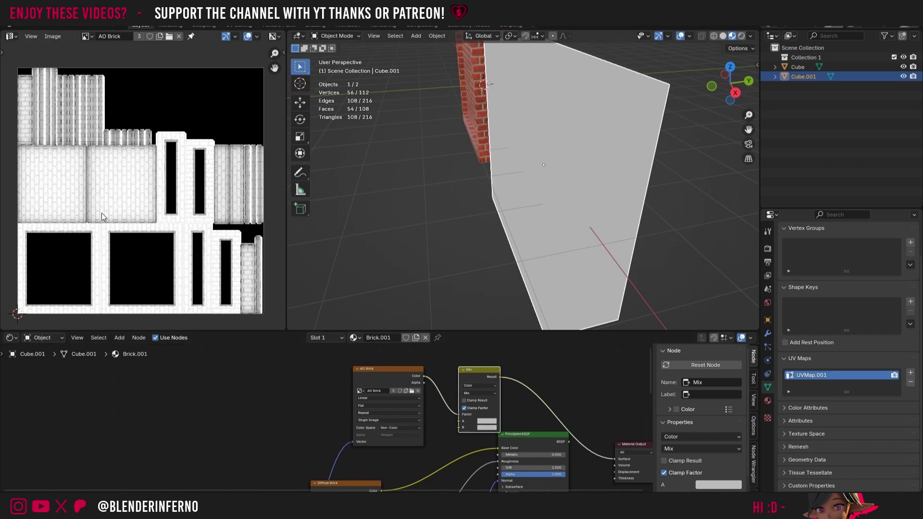
pyautogui.click(484, 421)
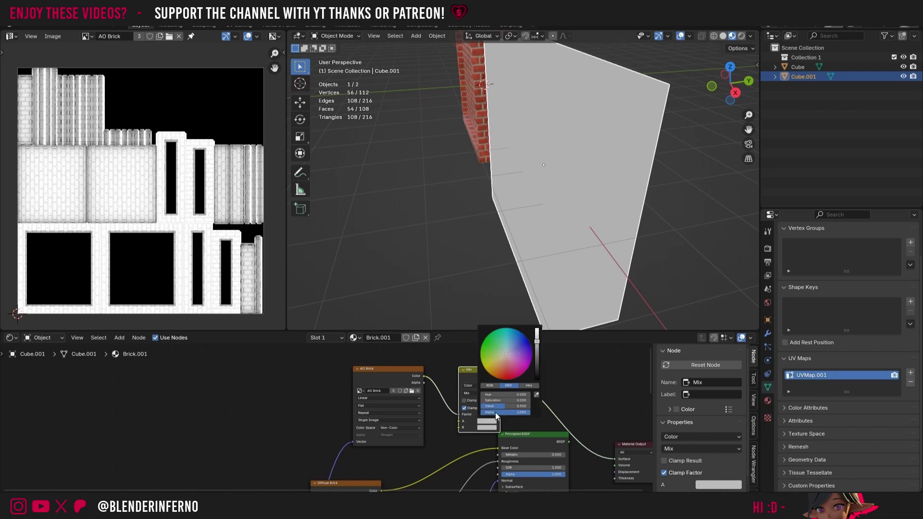
pyautogui.click(486, 420)
pyautogui.moveTo(536, 342); pyautogui.dragTo(537, 380)
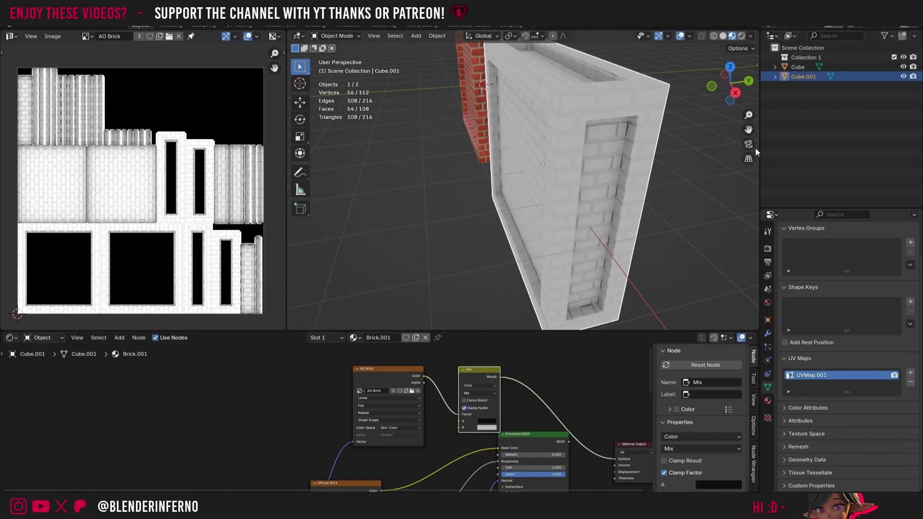
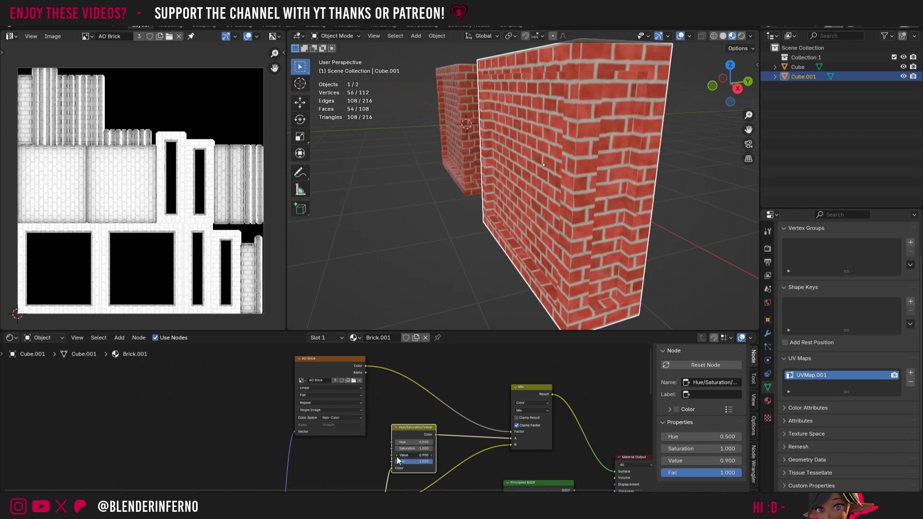
# Step: Set the Hue/Saturation/Value node's Value to 0, raise it to 0.1, and inspect the wall's front face
pyautogui.write('0')
pyautogui.press('Return')
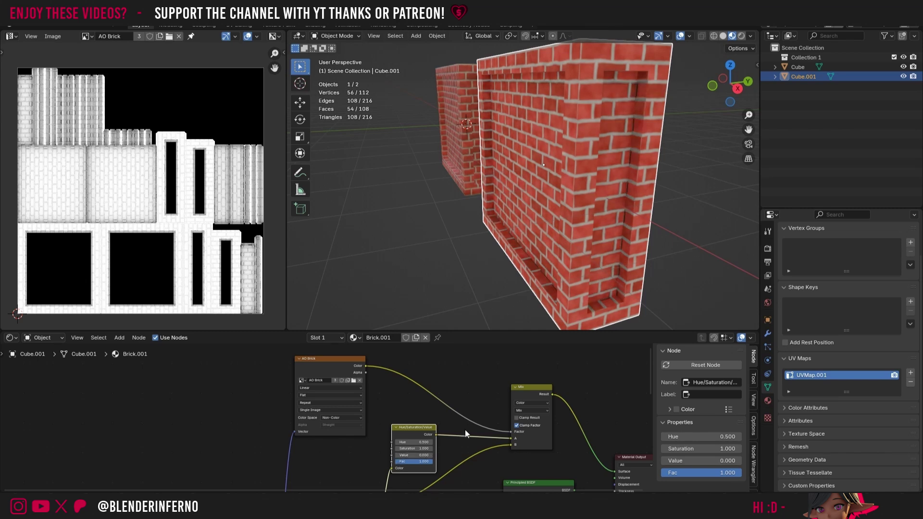
pyautogui.click(431, 455)
pyautogui.moveTo(728, 78); pyautogui.dragTo(749, 80)
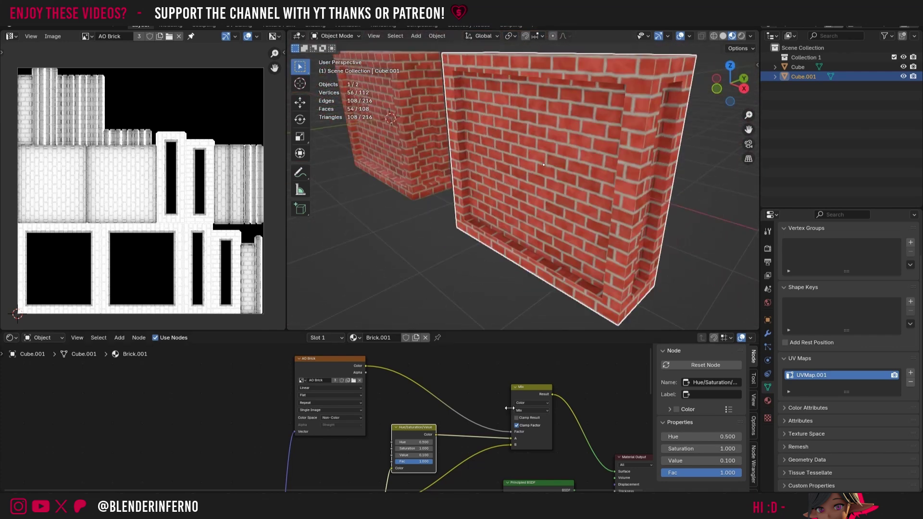
# Step: Try a Value of 1 on the Hue/Saturation/Value node and undo that change
pyautogui.doubleClick(417, 454)
pyautogui.write('1')
pyautogui.press('Return')
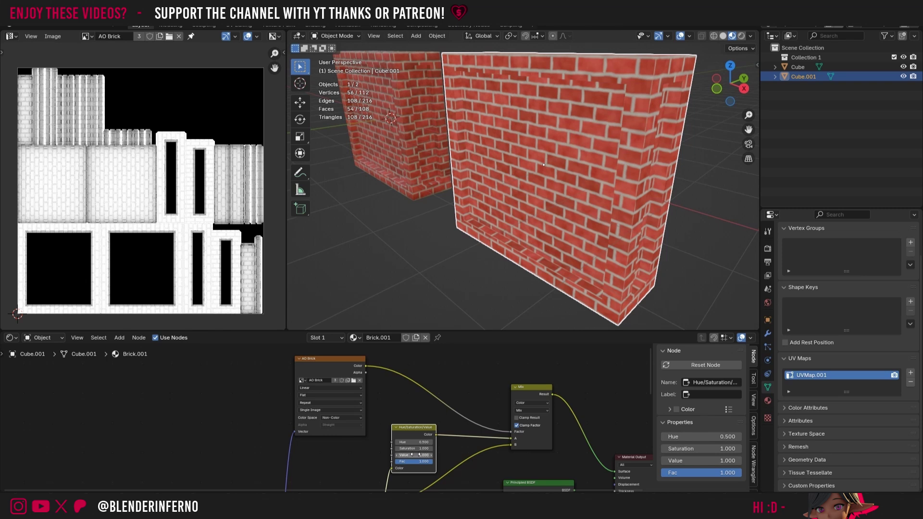
pyautogui.hotkey('ctrl', 'z')
# Step: Duplicate the Mix node, place the copy above the original, and set its blending mode to Multiply
pyautogui.scroll(-2, 529, 399)
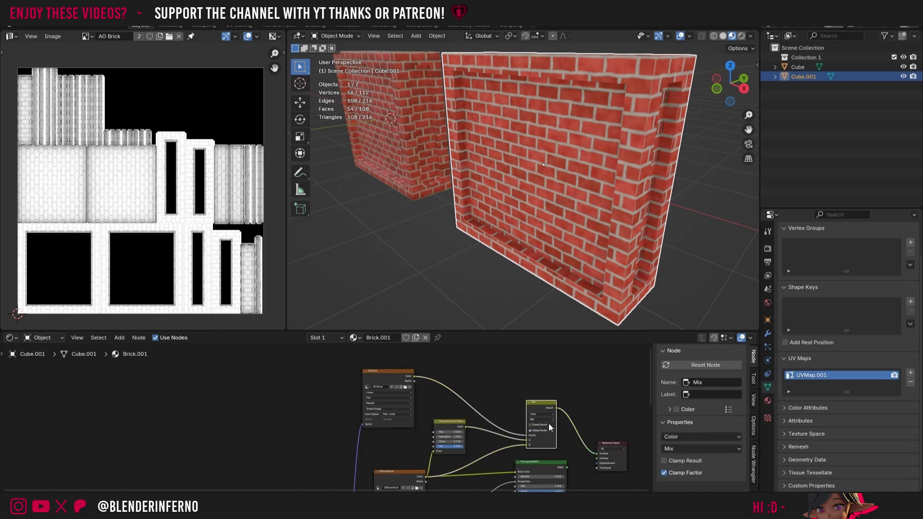
pyautogui.hotkey('shift', 'd')
pyautogui.click(547, 372)
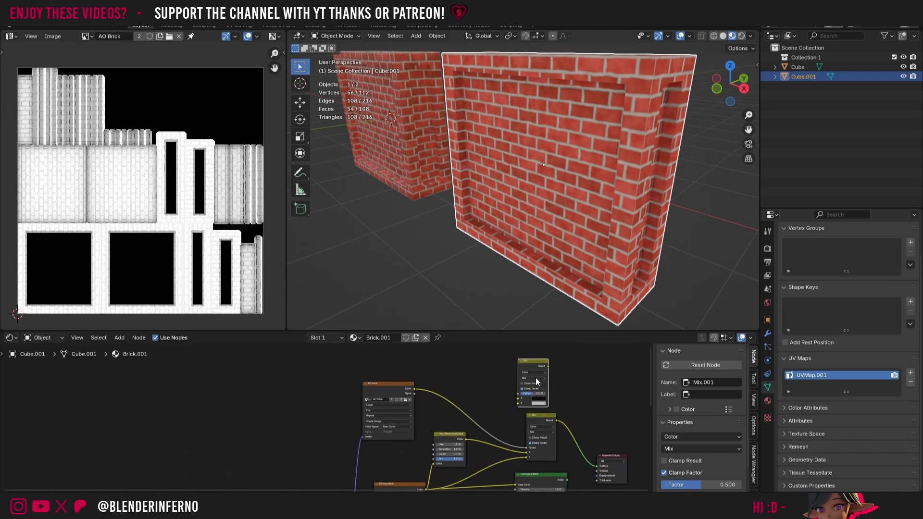
pyautogui.click(536, 378)
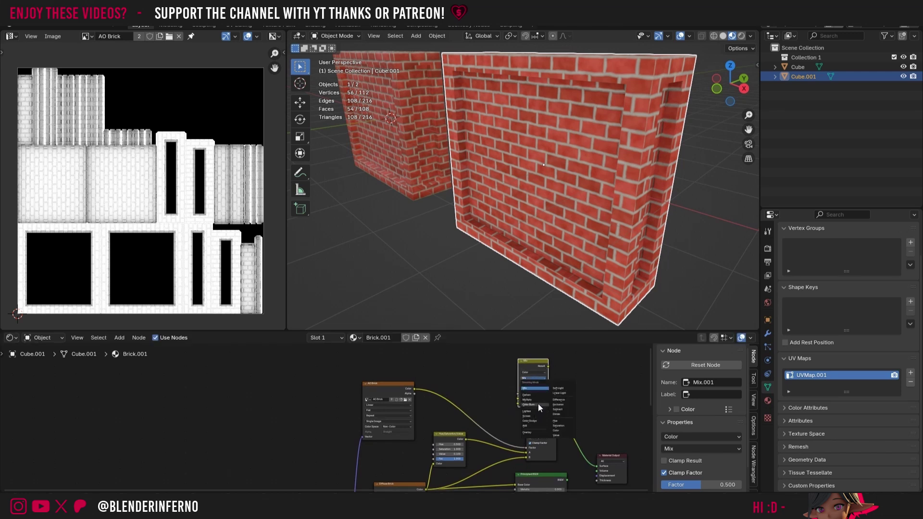
pyautogui.click(538, 399)
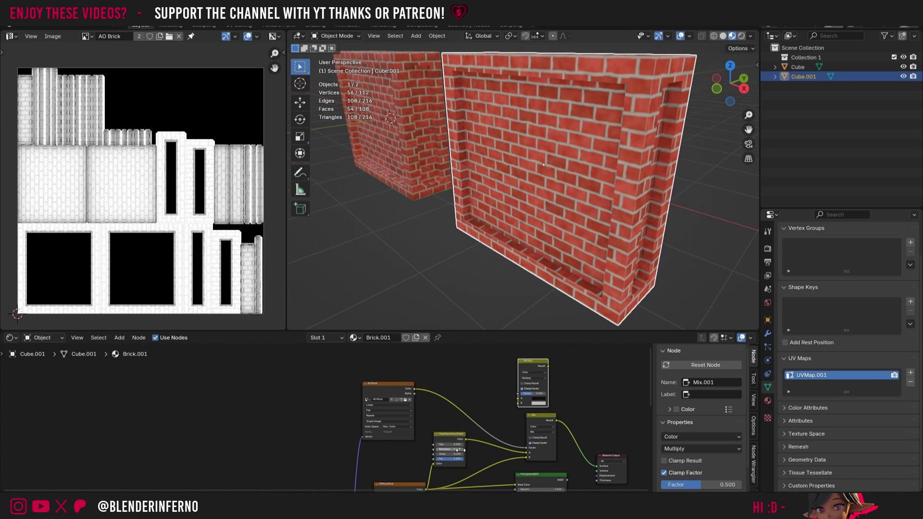
# Step: Wire the Diffuse Brick colour into the Multiply node's A input and the AO Brick colour into B
pyautogui.click(409, 483)
pyautogui.scroll(1, 408, 481)
pyautogui.moveTo(400, 483); pyautogui.dragTo(501, 407)
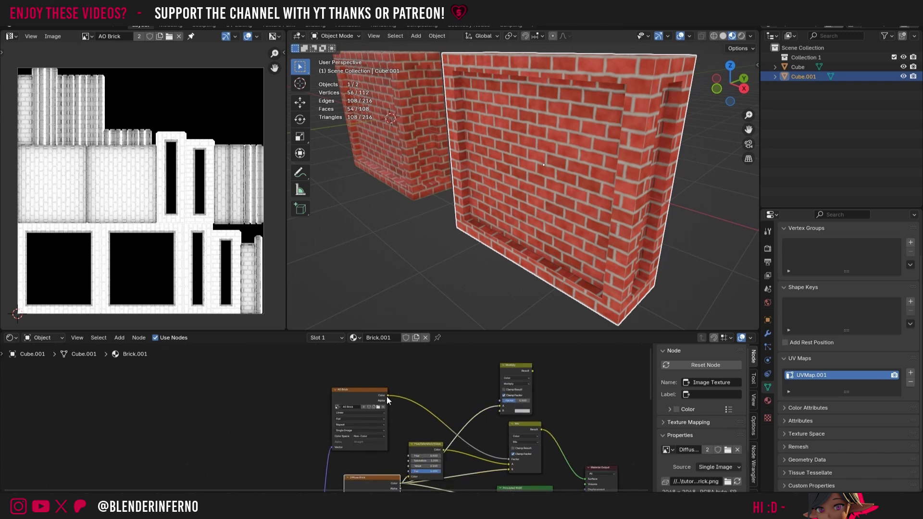
pyautogui.moveTo(387, 396); pyautogui.dragTo(503, 401)
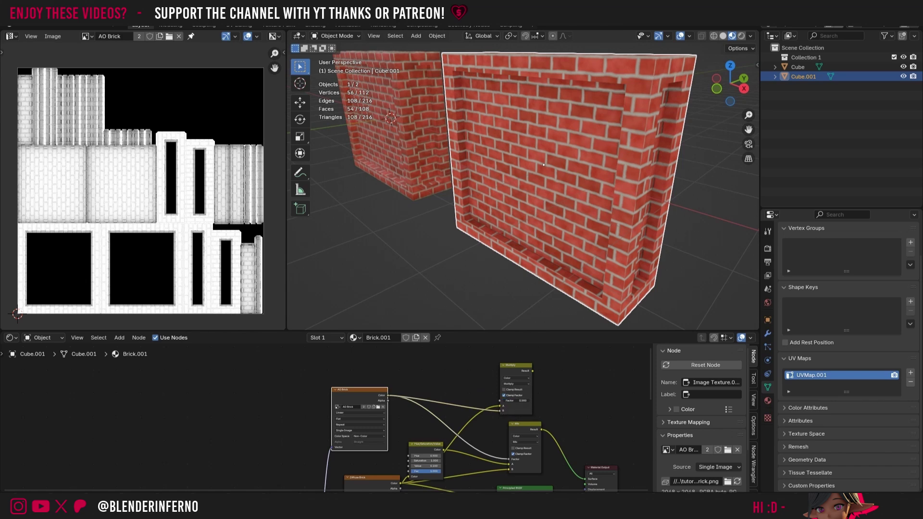
# Step: Preview the Multiply result through the Material Output's Surface and raise the node's Factor to 1
pyautogui.moveTo(532, 371); pyautogui.dragTo(590, 470)
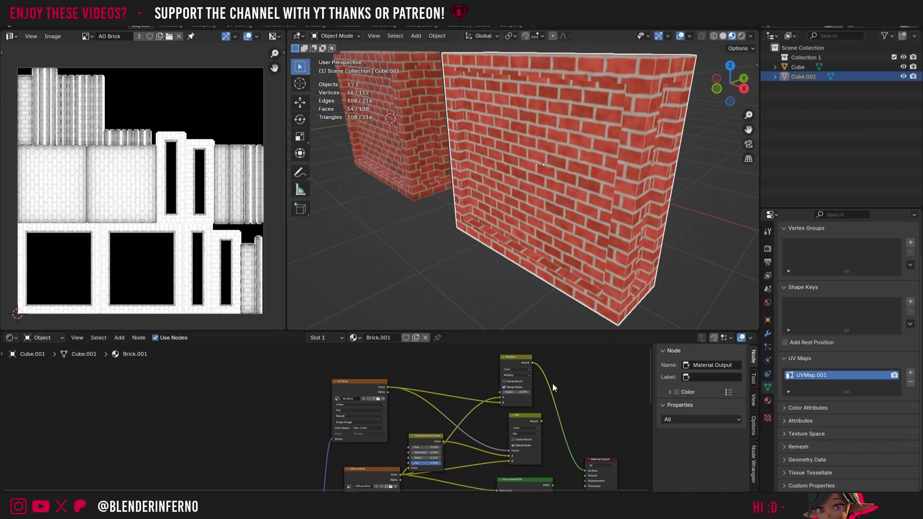
pyautogui.moveTo(504, 396); pyautogui.dragTo(528, 396)
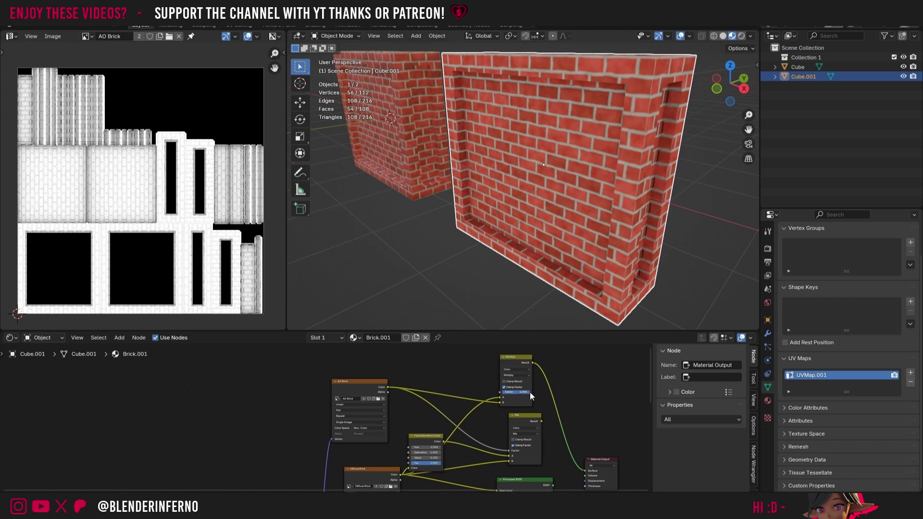
# Step: Delete the original Mix node and the Hue/Saturation/Value node from the brick material
pyautogui.click(537, 429)
pyautogui.scroll(-2, 531, 422)
pyautogui.scroll(2, 533, 435)
pyautogui.click(534, 410)
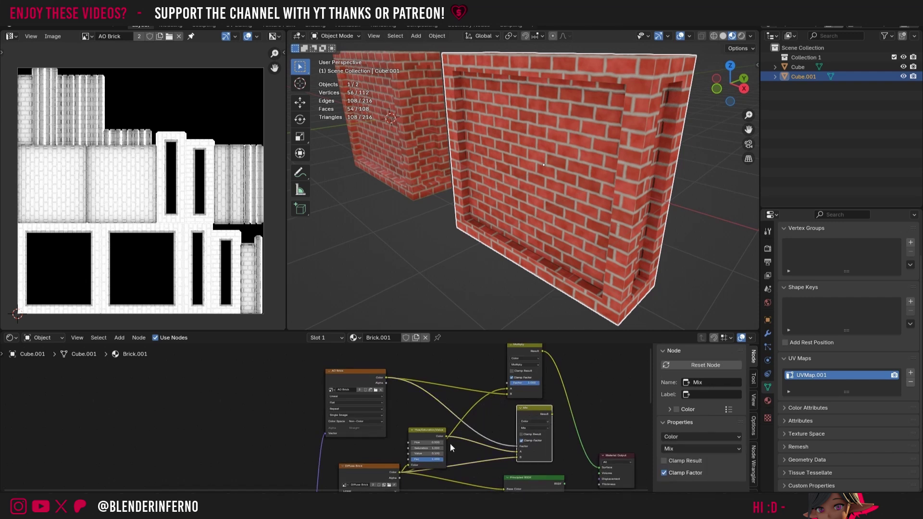
pyautogui.click(423, 431)
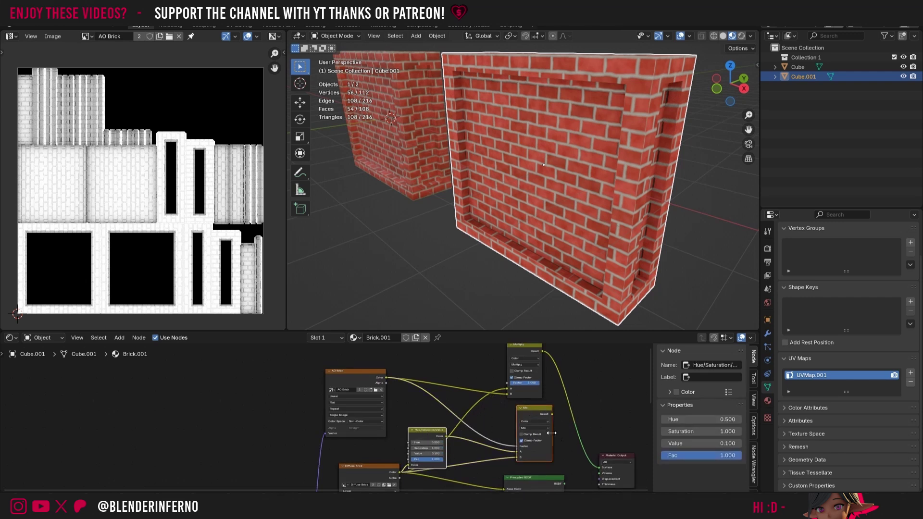
pyautogui.hotkey('ctrl', 'x')
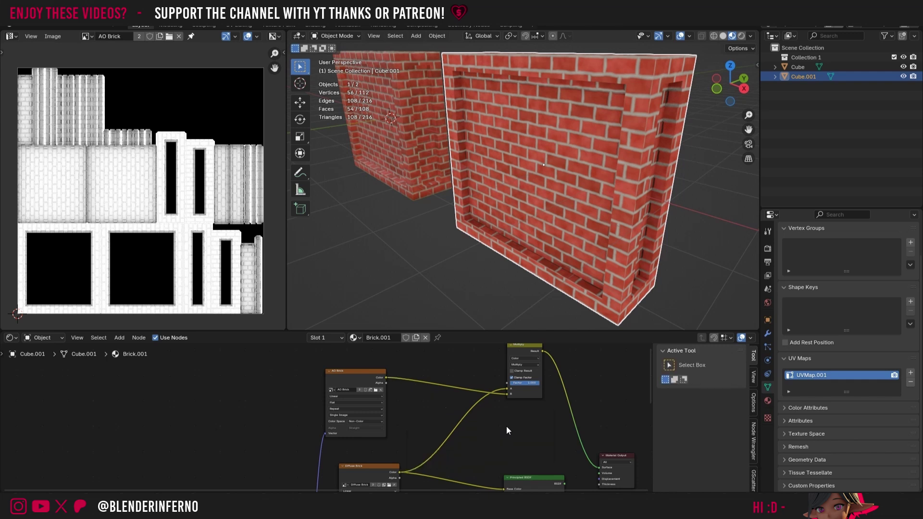
# Step: Connect the Multiply result to the Principled BSDF's Base Color and reconnect the BSDF to the Material Output's Surface
pyautogui.moveTo(527, 375); pyautogui.dragTo(504, 431)
pyautogui.moveTo(649, 386); pyautogui.dragTo(618, 393)
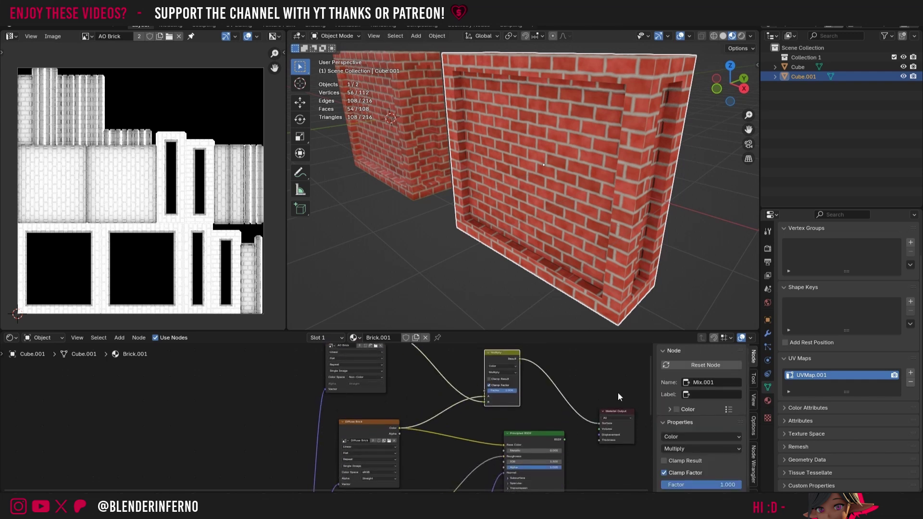
pyautogui.moveTo(513, 367); pyautogui.dragTo(504, 444)
pyautogui.click(563, 438)
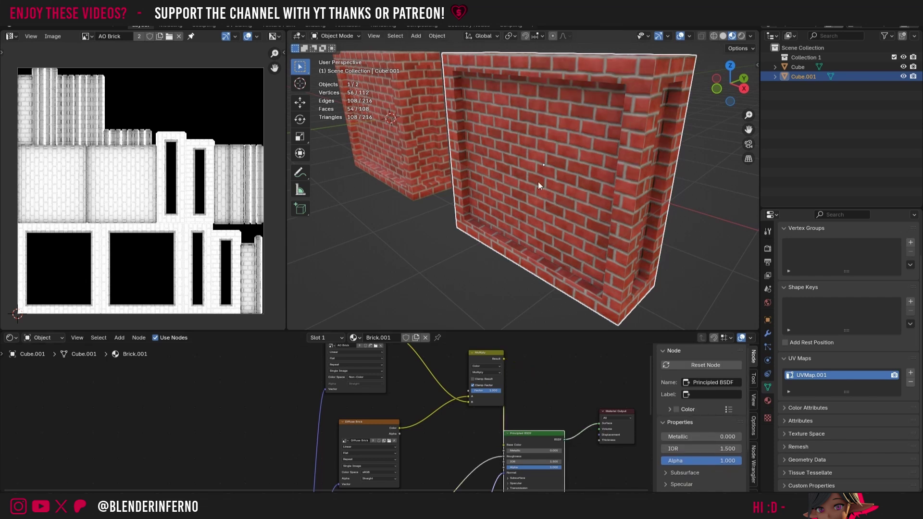
# Step: Deselect the wall and set the Multiply node's Factor to 0.7 to soften the ambient occlusion
pyautogui.click(445, 288)
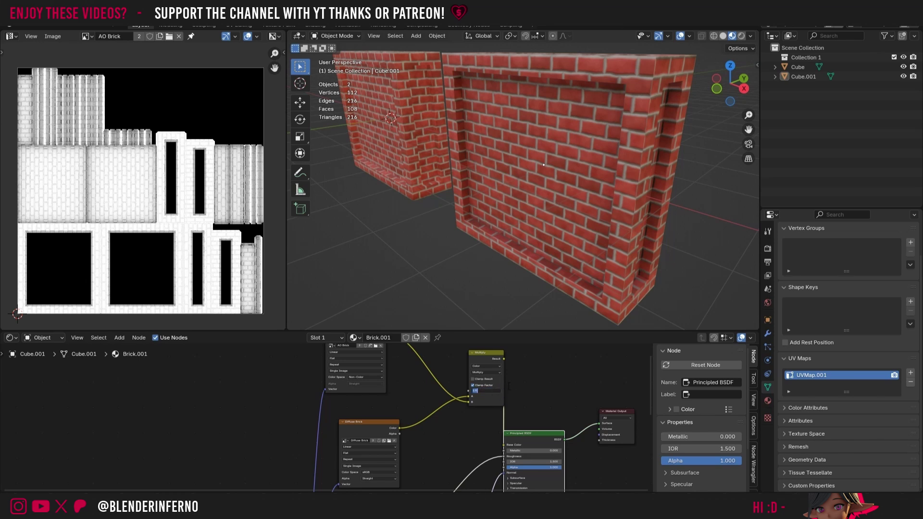
pyautogui.press('BackSpace')
pyautogui.write('0.7')
pyautogui.press('Return')
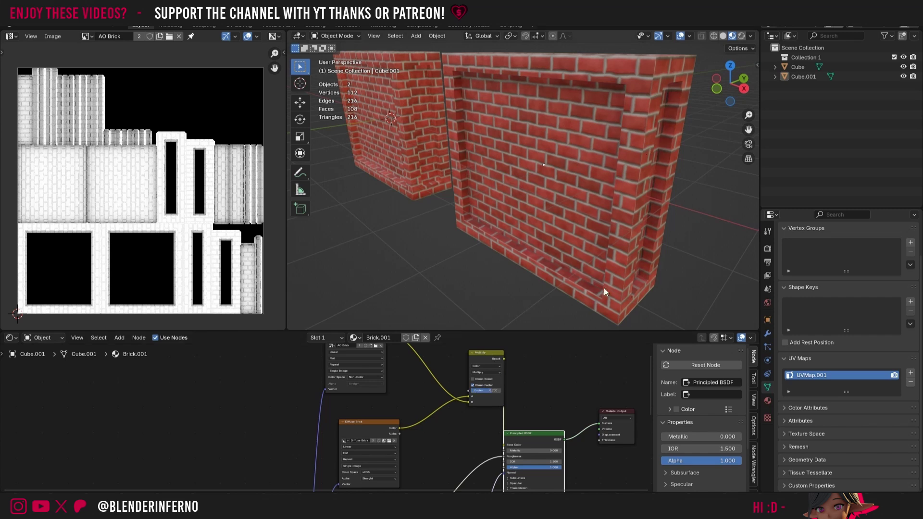